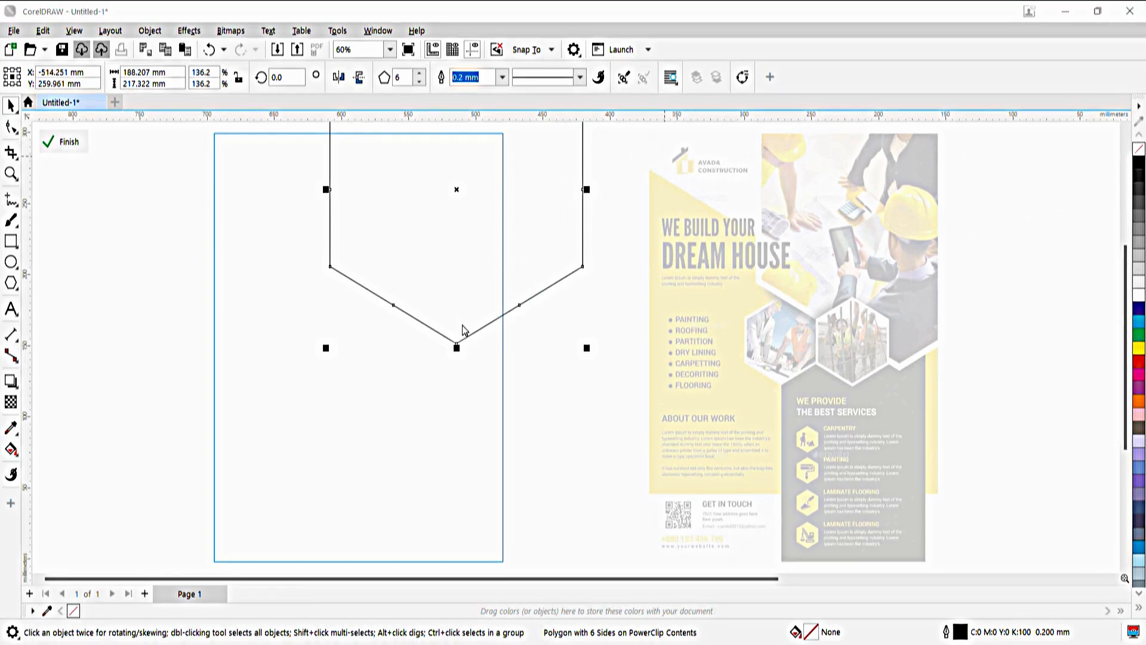
# Step: Set the large hexagon's outline width to 4 mm and finish editing the page frame's PowerClip contents
pyautogui.write('2')
pyautogui.press('Return')
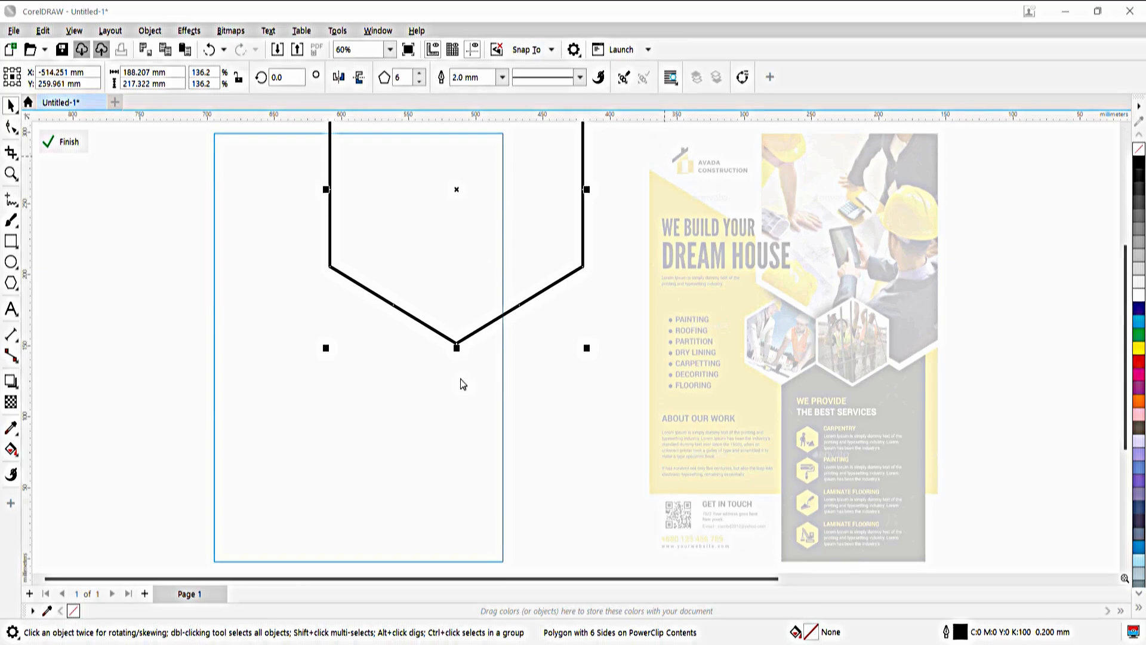
pyautogui.press('Down')
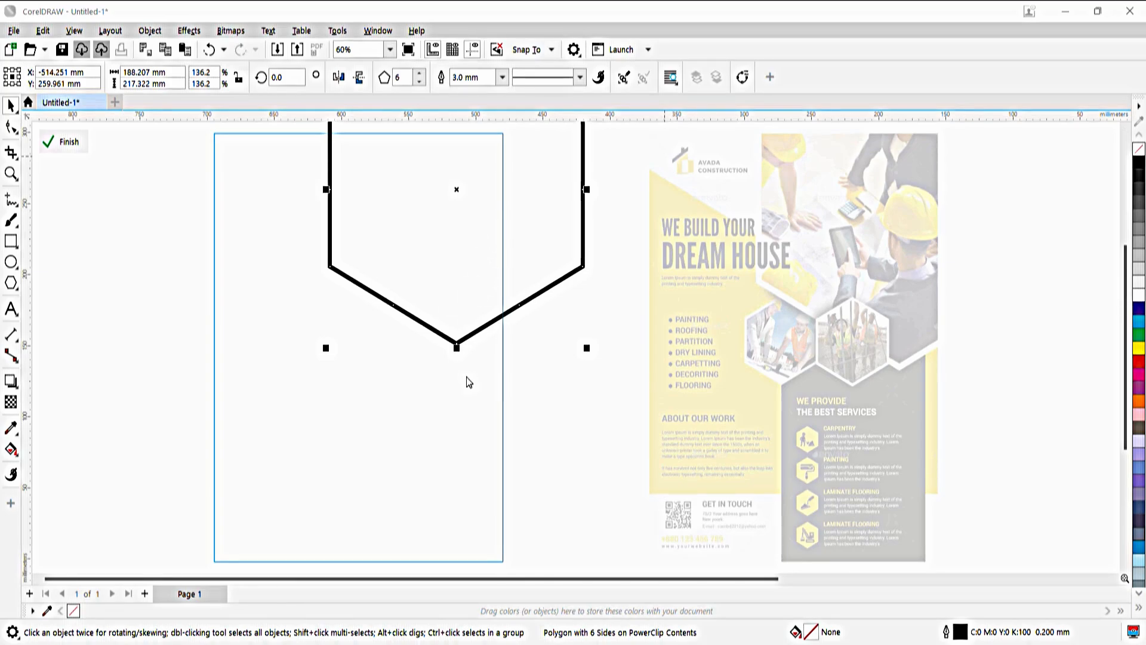
pyautogui.click(591, 415)
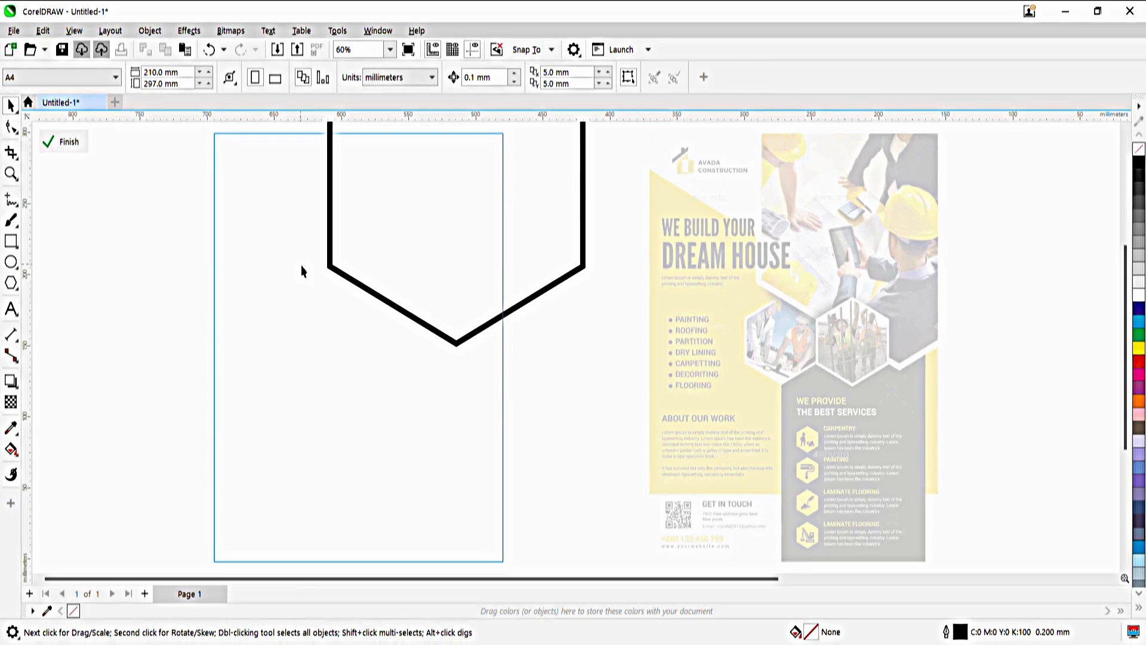
pyautogui.click(64, 142)
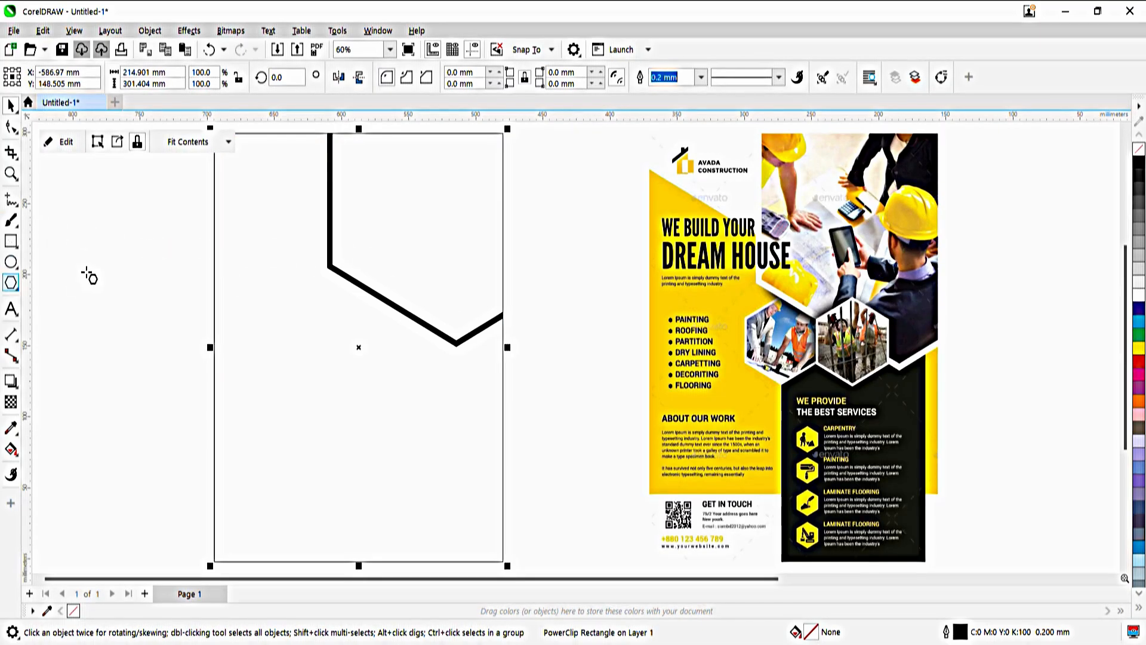
# Step: Draw a six-sided polygon about 58 × 67 mm and place it over the large hexagon's lower slanted edge
pyautogui.moveTo(256, 219); pyautogui.dragTo(366, 352)
pyautogui.click(419, 74)
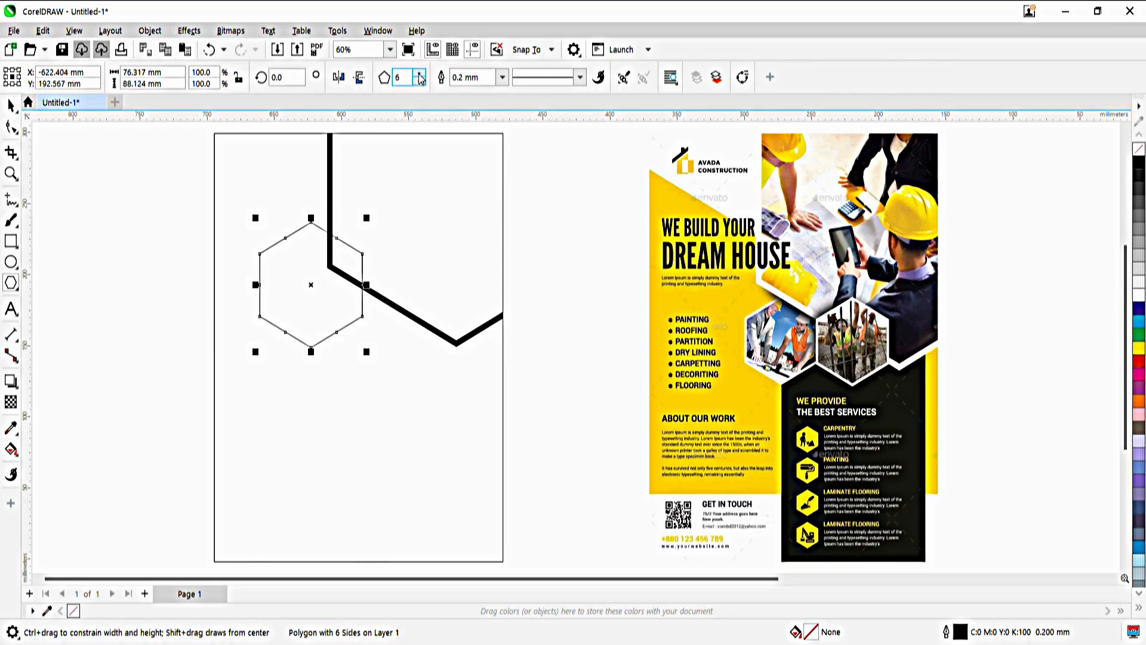
pyautogui.press('space')
pyautogui.moveTo(318, 291); pyautogui.dragTo(403, 317)
pyautogui.moveTo(466, 390); pyautogui.dragTo(449, 373)
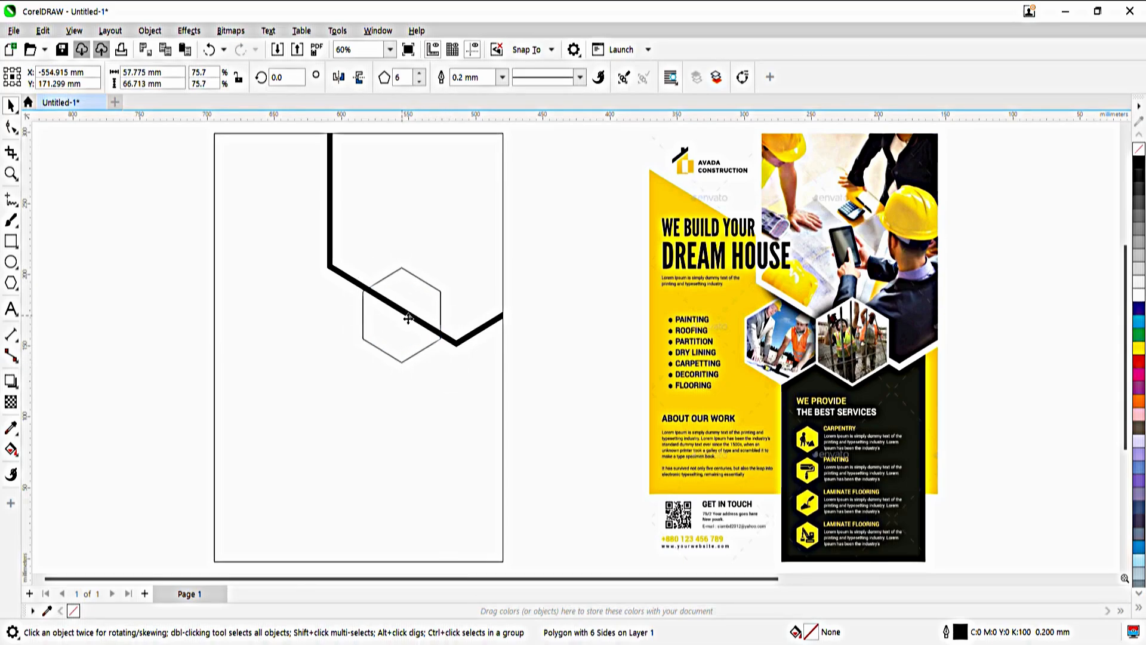
# Step: Shrink the small hexagon to about 52 × 61 mm and place a same-sized duplicate against its left side, discarding the earlier copy
pyautogui.moveTo(408, 318); pyautogui.dragTo(333, 306)
pyautogui.click(400, 356)
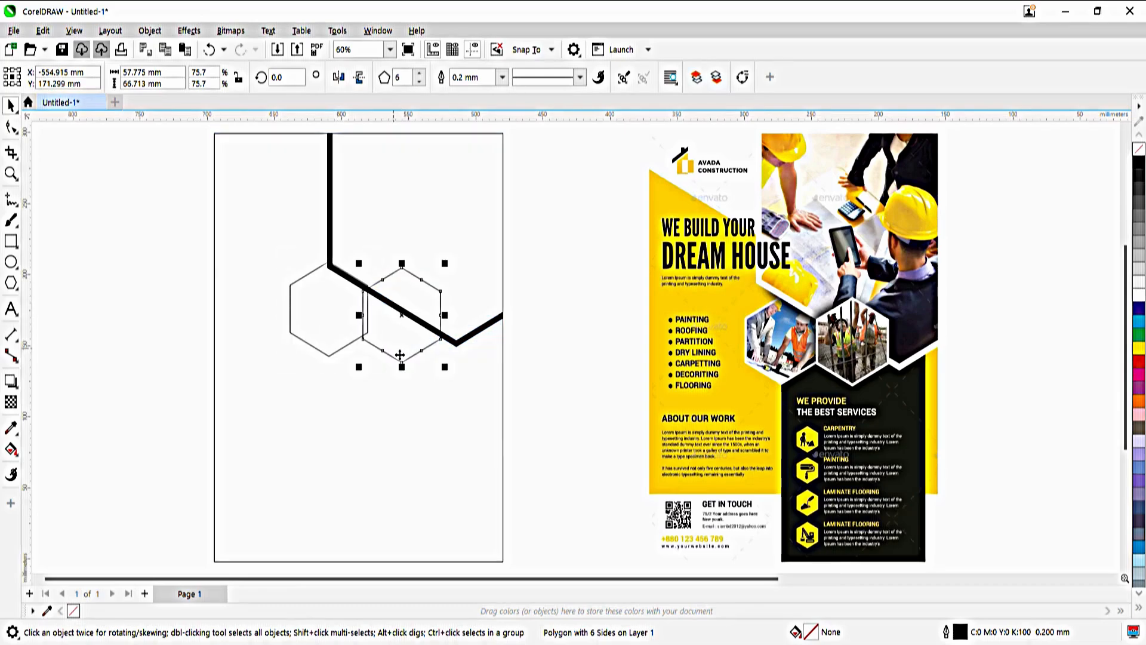
pyautogui.moveTo(451, 374); pyautogui.dragTo(447, 370)
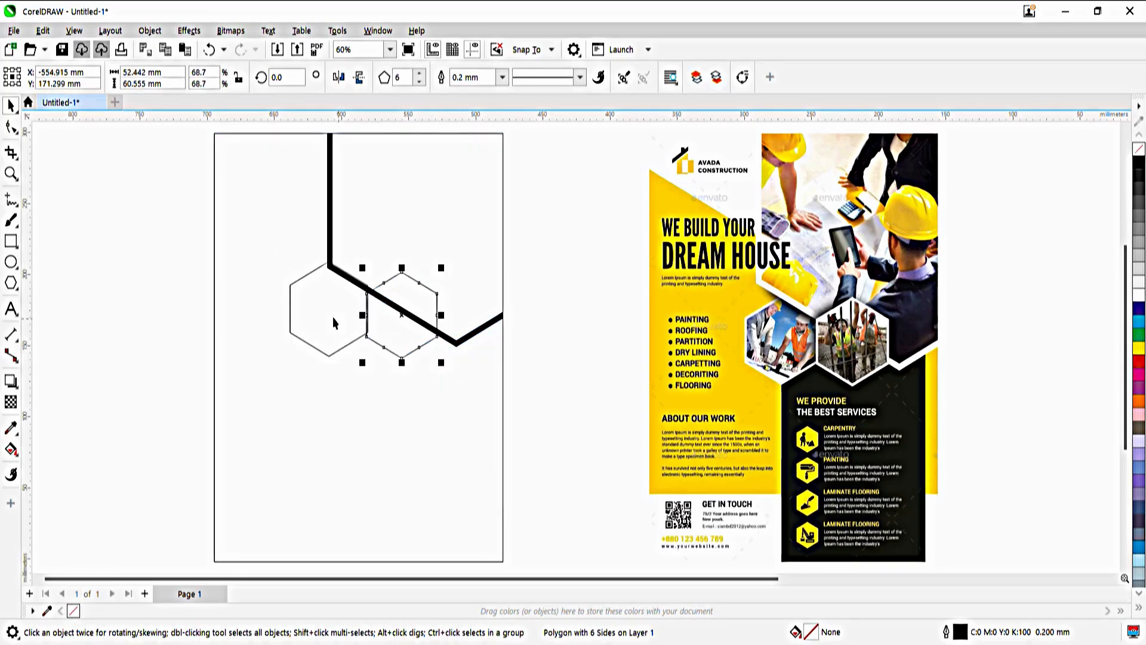
pyautogui.click(316, 314)
pyautogui.press('Delete')
pyautogui.moveTo(391, 324); pyautogui.dragTo(323, 316)
pyautogui.rightClick(324, 317)
# Step: Stretch the large hexagon inside the PowerClip frame slightly to the left and leave content editing
pyautogui.doubleClick(378, 261)
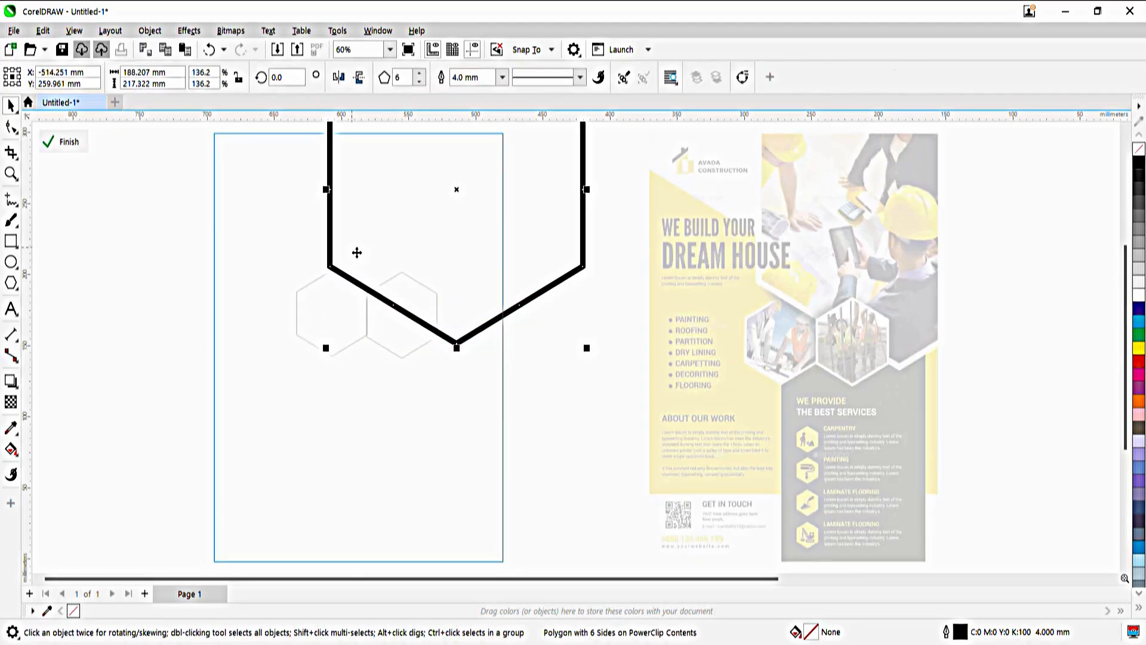
pyautogui.moveTo(329, 190); pyautogui.dragTo(319, 189)
pyautogui.keyDown('ctrl'); pyautogui.click(186, 230); pyautogui.keyUp('ctrl')
pyautogui.press('Escape')
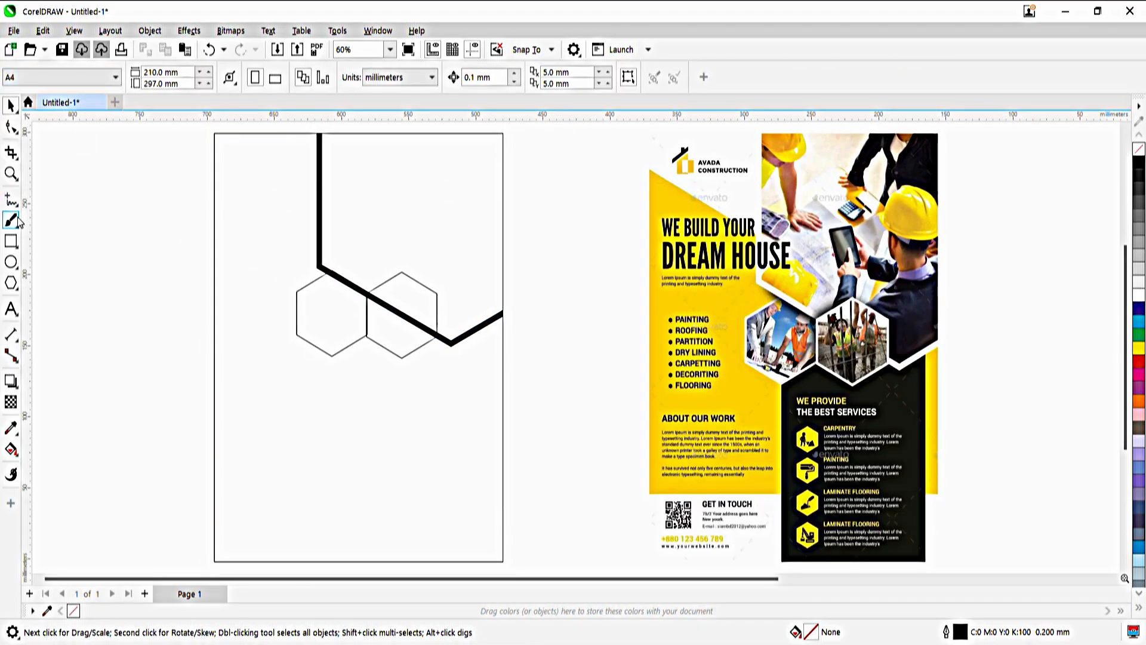
# Step: Draw a tall rectangle about 111 × 226 mm from the page's lower edge up past the small hexagons
pyautogui.click(11, 241)
pyautogui.moveTo(361, 571); pyautogui.dragTo(483, 239)
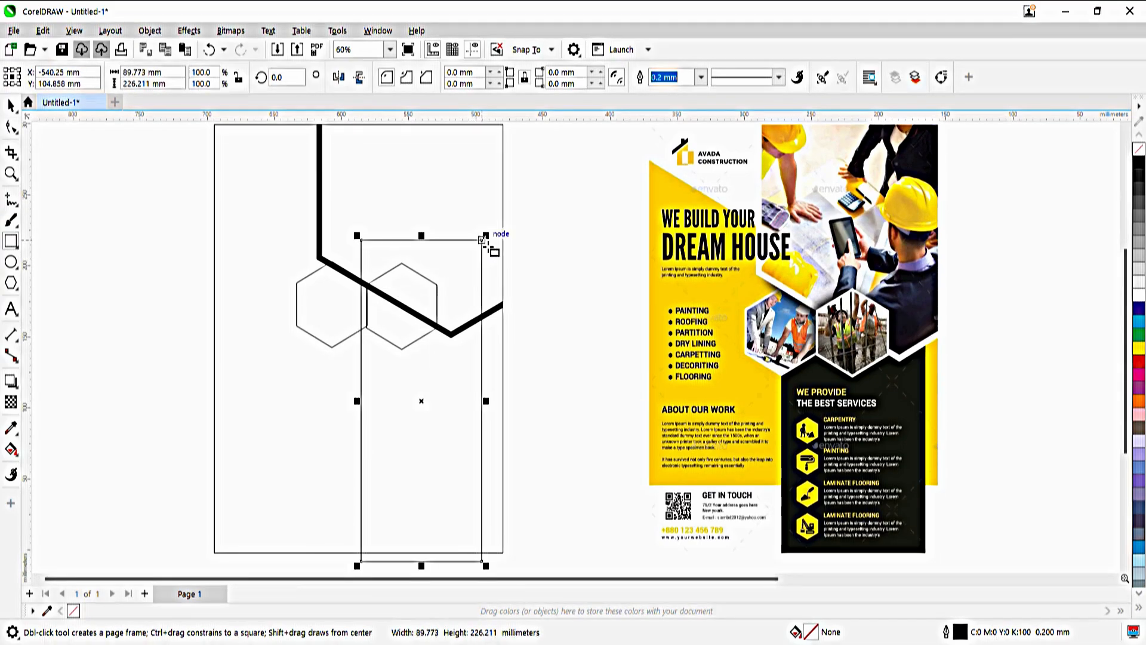
pyautogui.moveTo(357, 401); pyautogui.dragTo(332, 401)
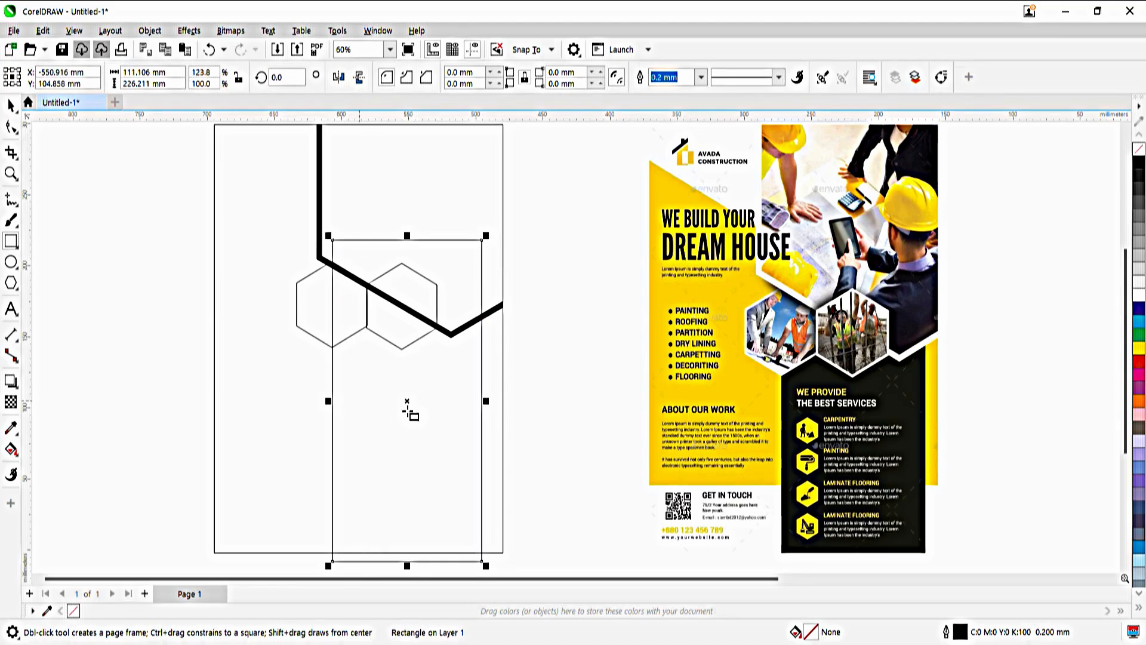
# Step: Place the tall rectangle inside the page frame's PowerClip, behind the large hexagon, and leave content editing
pyautogui.press('space')
pyautogui.click(287, 391)
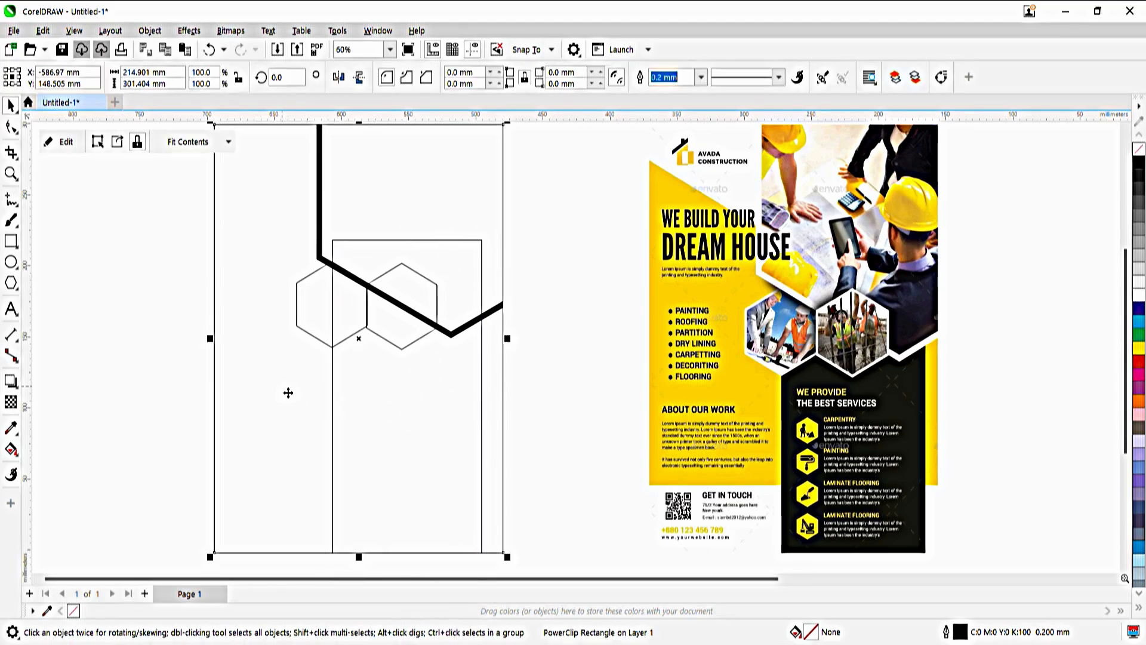
pyautogui.keyDown('ctrl'); pyautogui.click(287, 391); pyautogui.keyUp('ctrl')
pyautogui.click(376, 413)
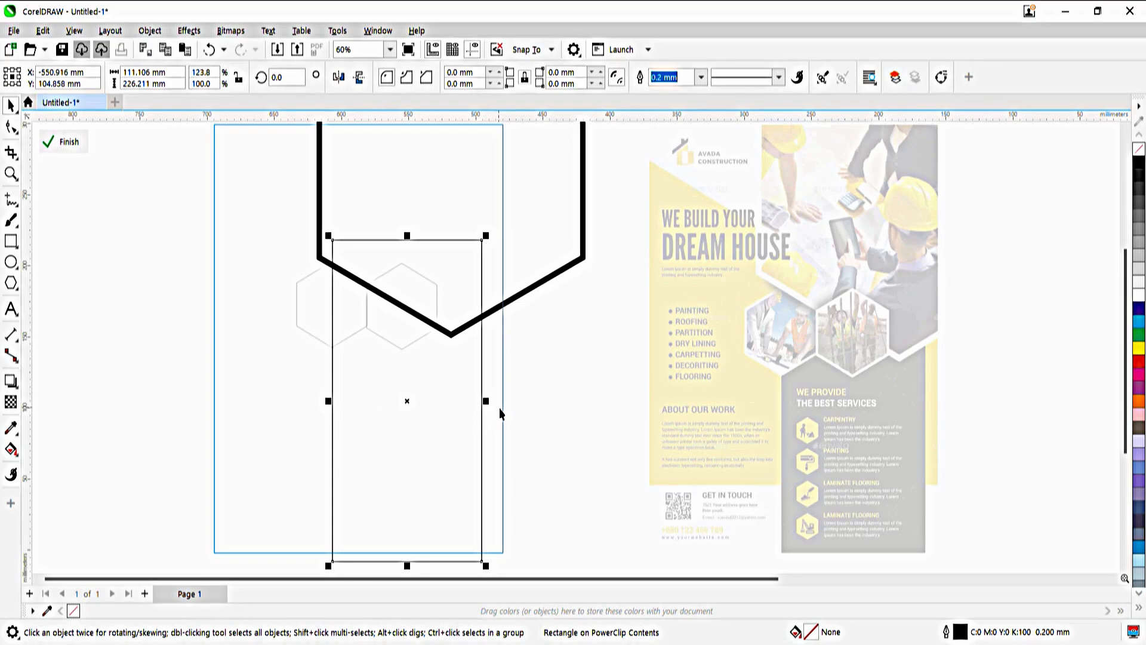
pyautogui.keyDown('ctrl'); pyautogui.click(525, 405); pyautogui.keyUp('ctrl')
pyautogui.click(523, 381)
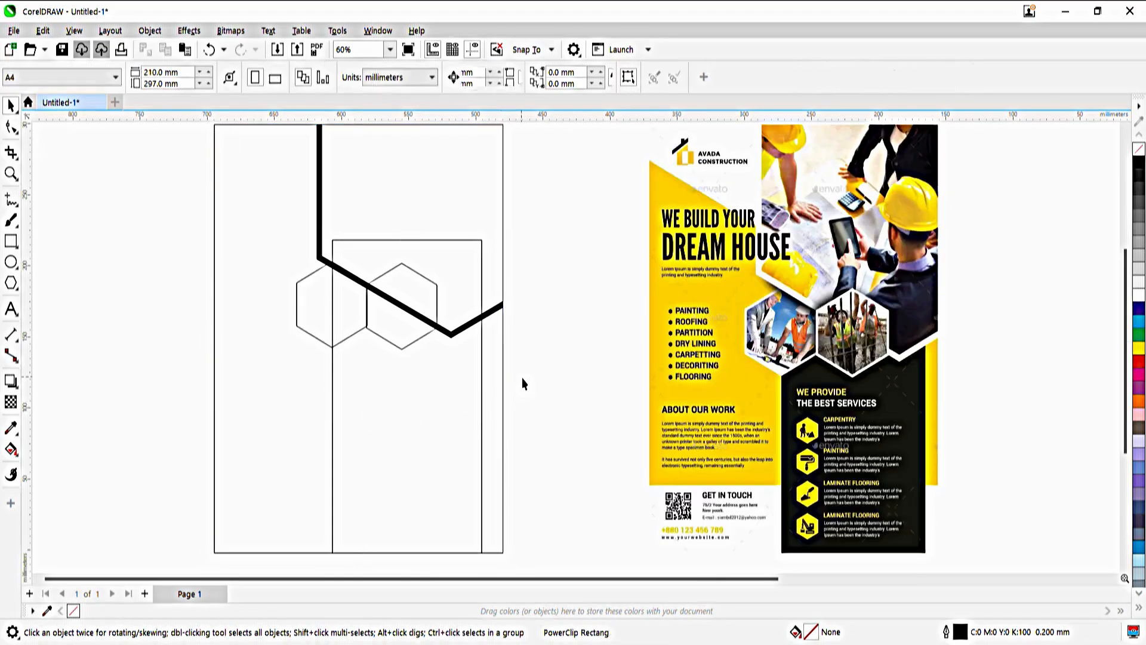
# Step: Draw a page-wide rectangle about 215 × 239 mm, convert it to curves and lower its upper-right corner to slant the top edge
pyautogui.click(12, 242)
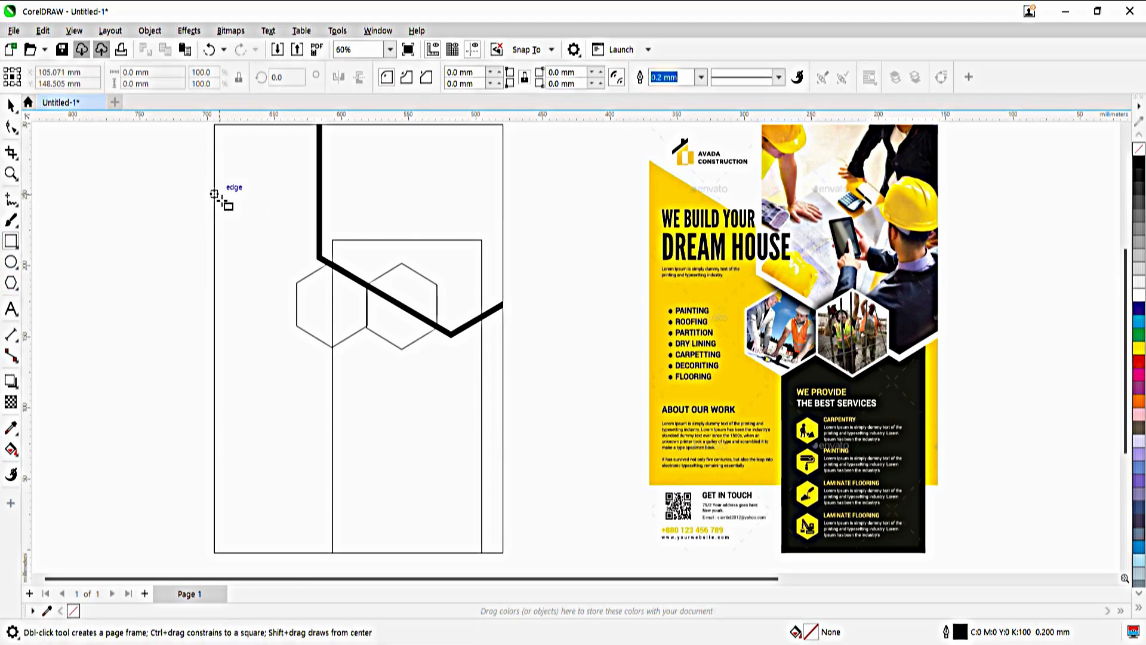
pyautogui.moveTo(216, 170); pyautogui.dragTo(503, 508)
pyautogui.click(11, 127)
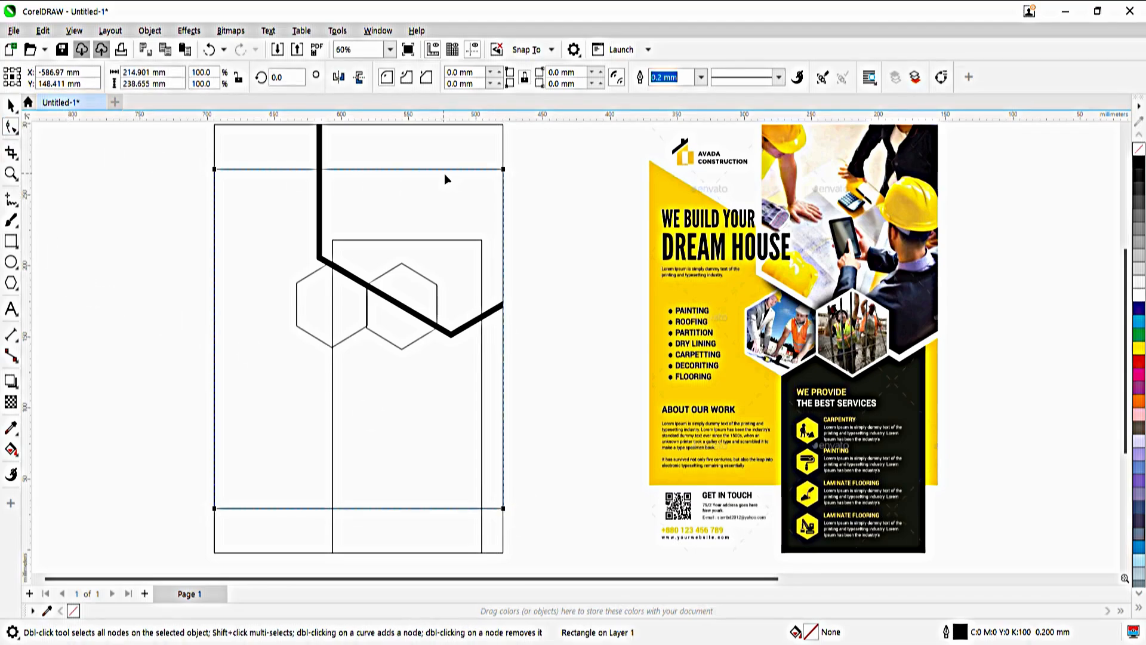
pyautogui.hotkey('ctrl', 'q')
pyautogui.moveTo(503, 170); pyautogui.dragTo(489, 342)
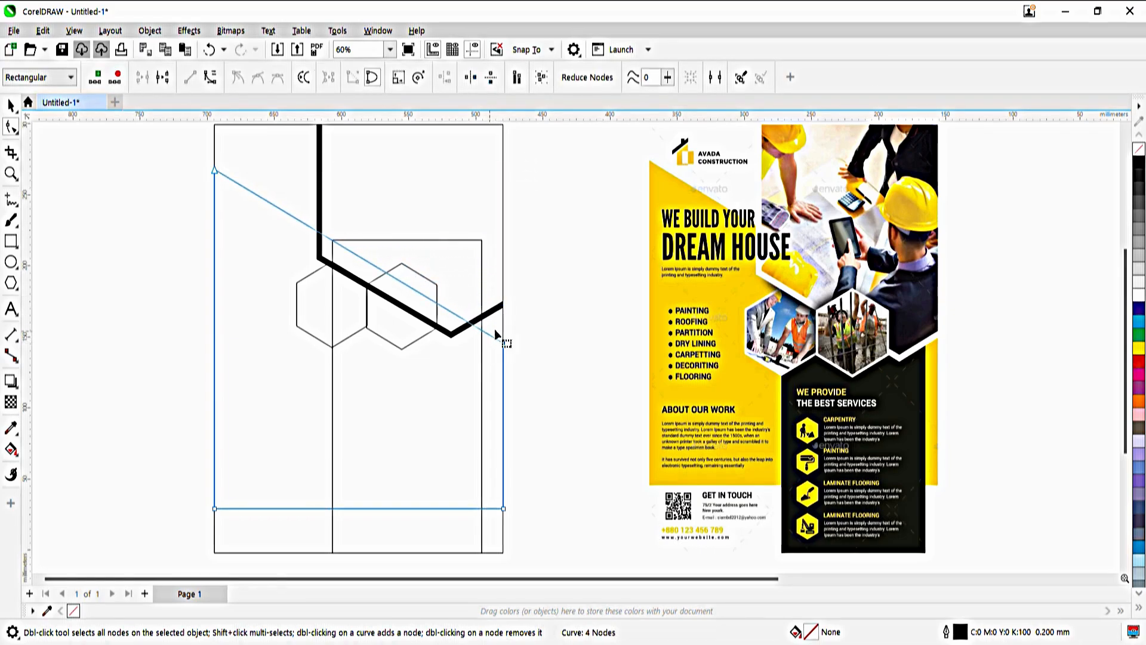
pyautogui.press('space')
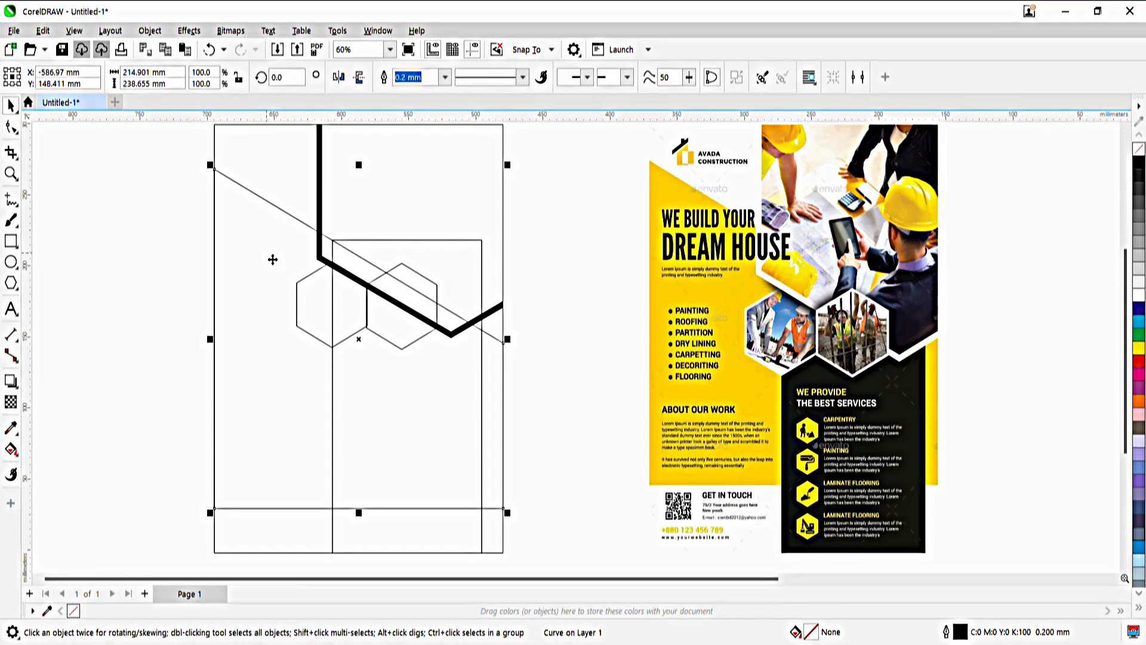
# Step: Place the slanted shape inside the page frame's PowerClip, behind the tall rectangle and large hexagon, and leave content editing
pyautogui.keyDown('ctrl'); pyautogui.click(274, 190); pyautogui.keyUp('ctrl')
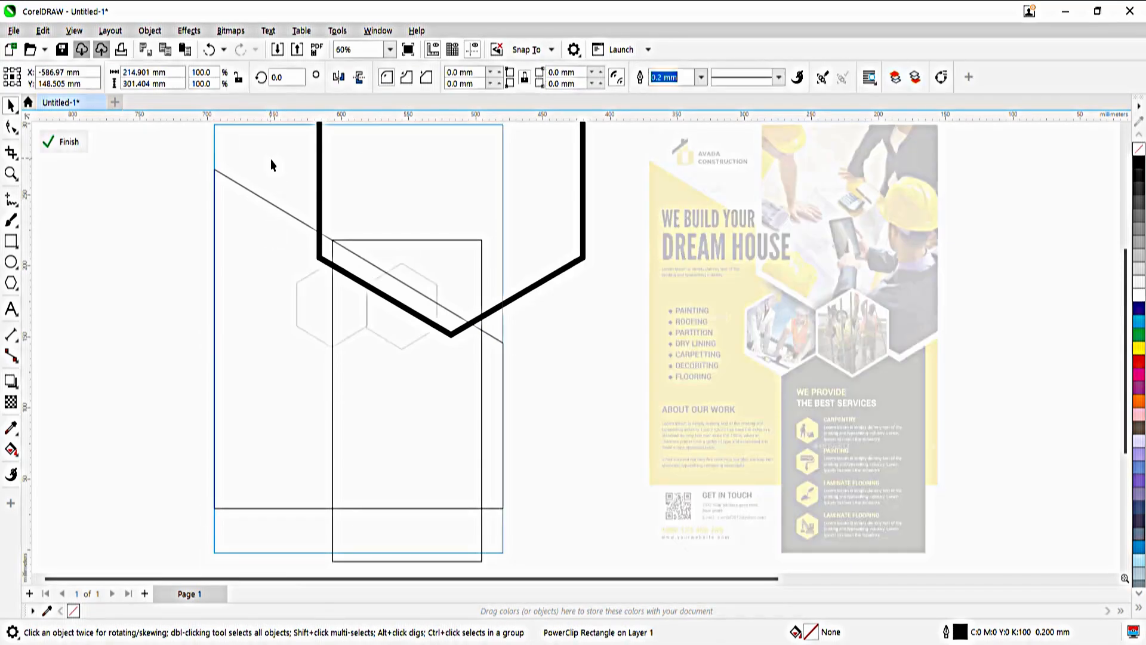
pyautogui.doubleClick(254, 230)
pyautogui.click(11, 105)
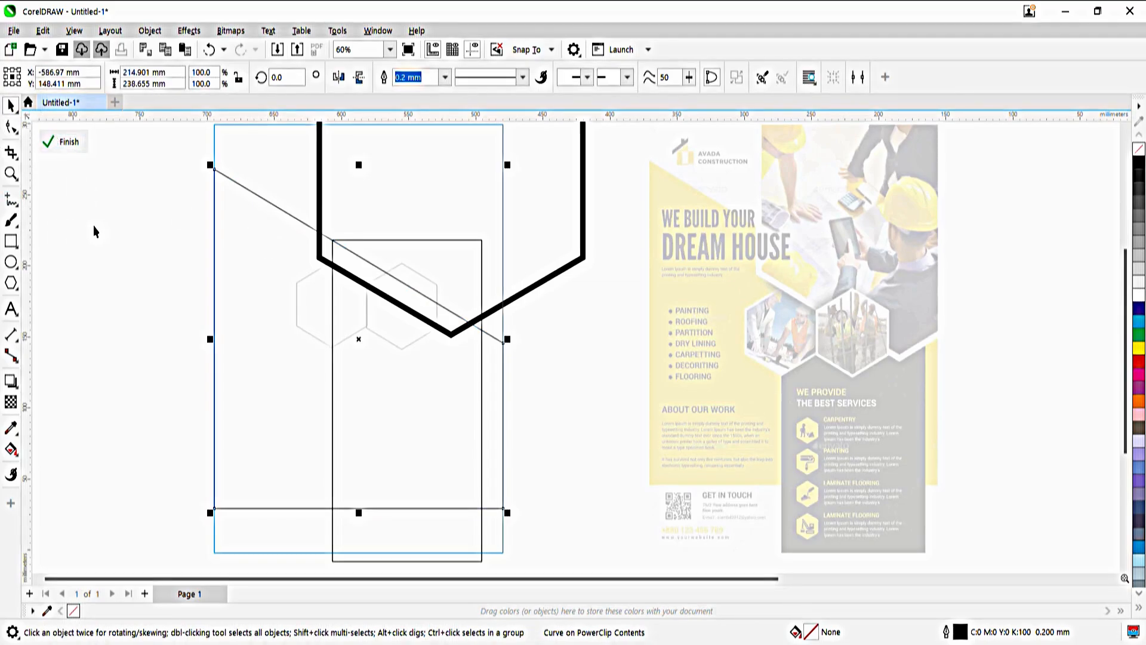
pyautogui.keyDown('ctrl'); pyautogui.click(101, 362); pyautogui.keyUp('ctrl')
# Step: Sample the yellow #FFD301 from the reference flyer and fill the slanted shape inside the PowerClip frame with it
pyautogui.click(12, 427)
pyautogui.click(677, 300)
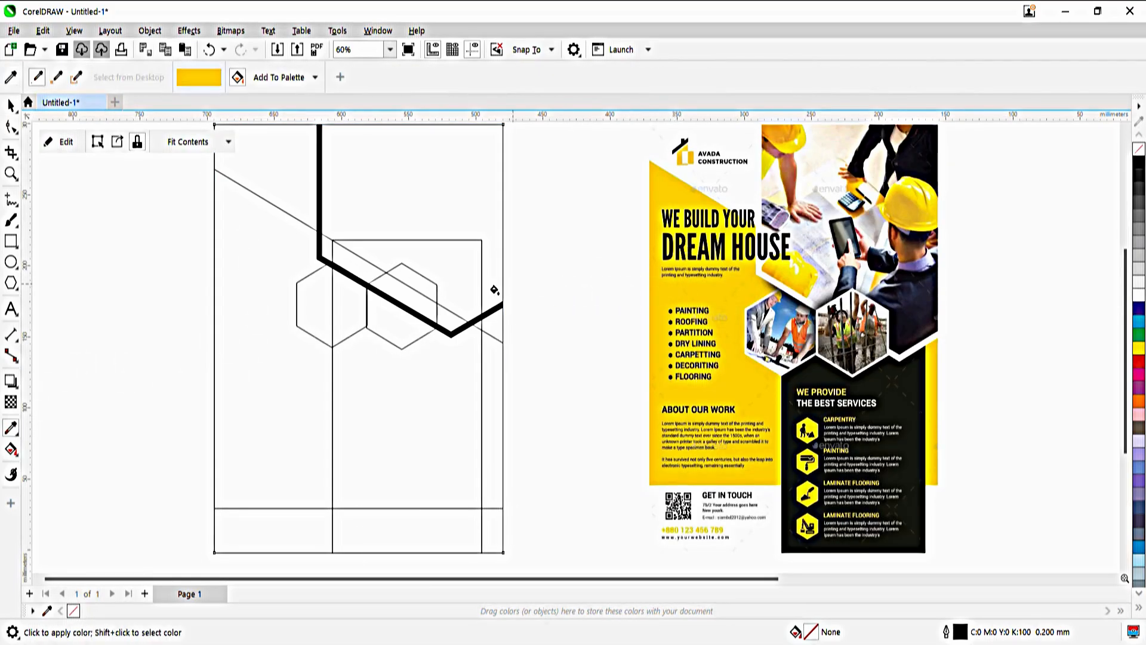
pyautogui.click(440, 290)
pyautogui.hotkey('ctrl', 'z')
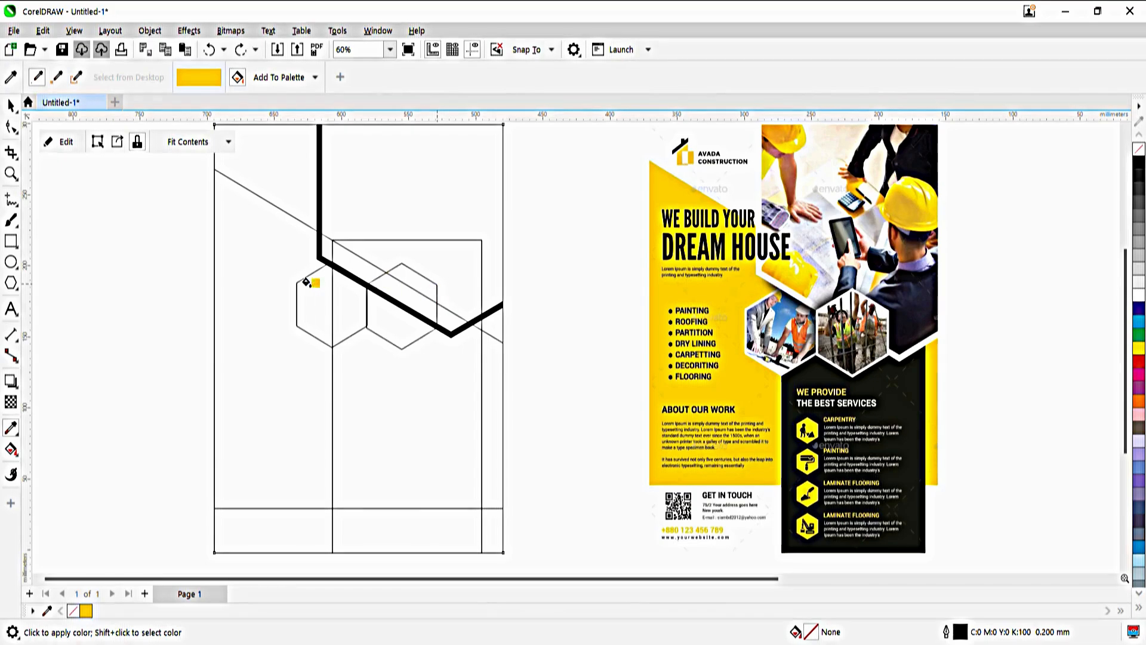
pyautogui.press('space')
pyautogui.keyDown('ctrl'); pyautogui.click(230, 266); pyautogui.keyUp('ctrl')
pyautogui.click(229, 265)
pyautogui.click(89, 610)
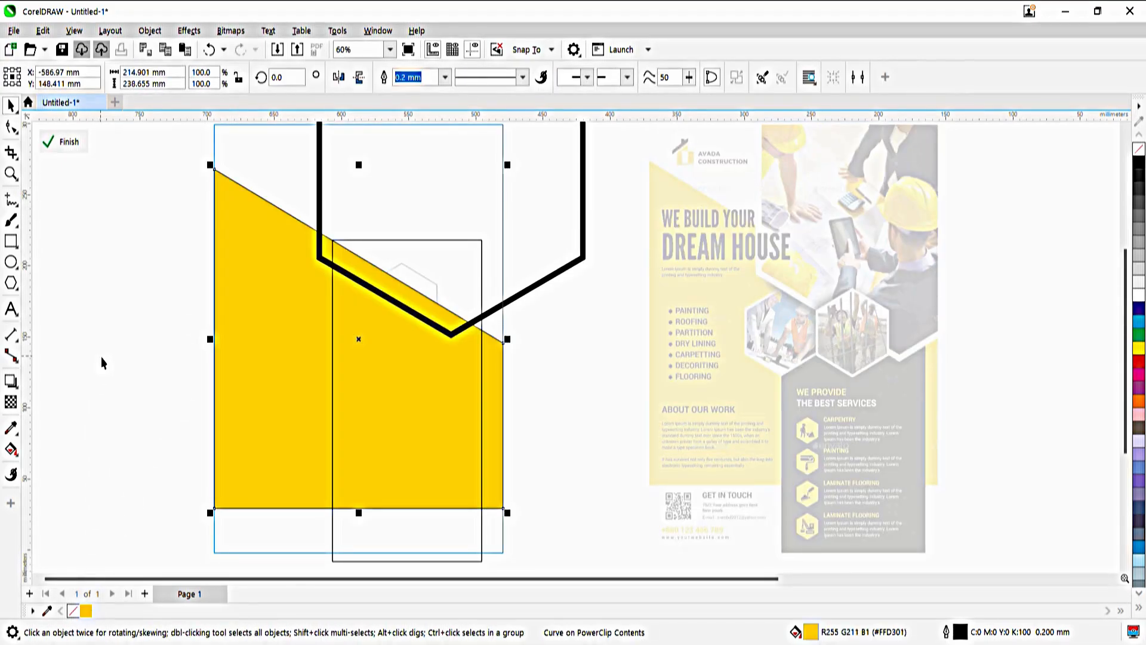
pyautogui.keyDown('ctrl'); pyautogui.click(102, 361); pyautogui.keyUp('ctrl')
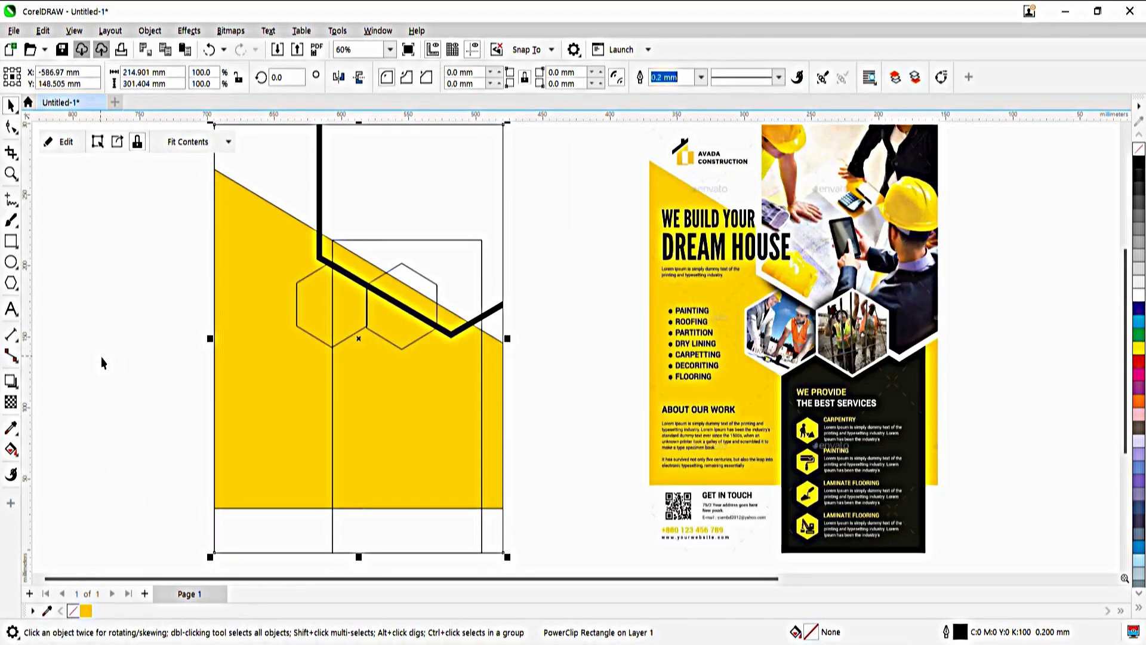
# Step: Sample the near-black #181A12 from the reference flyer and fill the tall rectangle inside the PowerClip frame with it
pyautogui.click(12, 428)
pyautogui.click(786, 389)
pyautogui.click(359, 459)
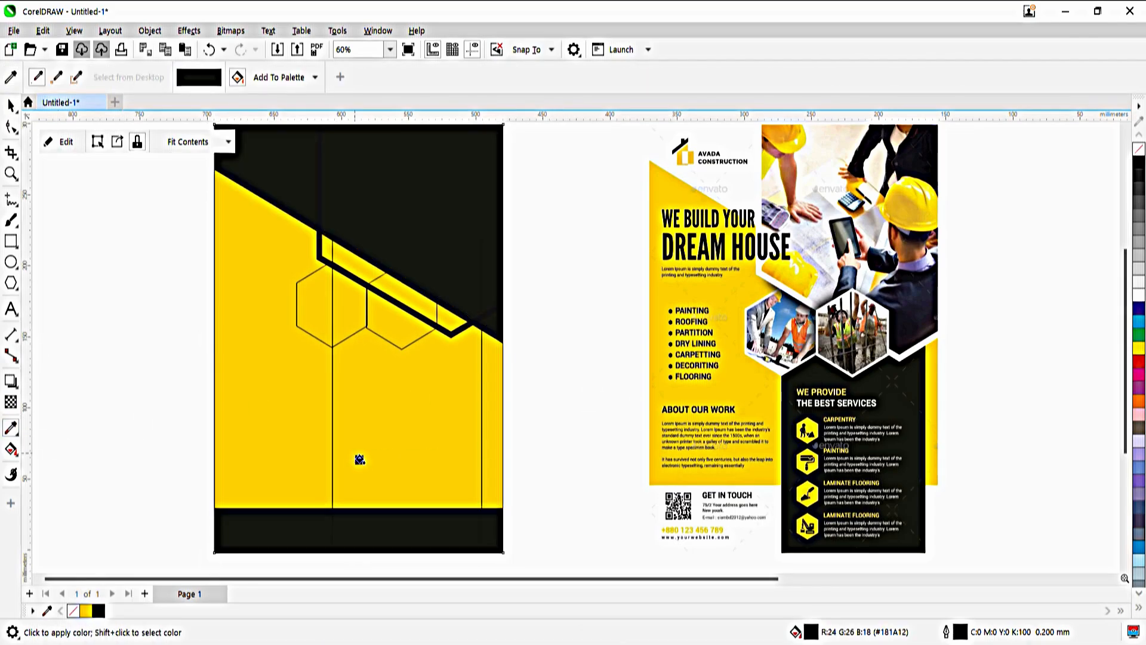
pyautogui.hotkey('ctrl', 'z')
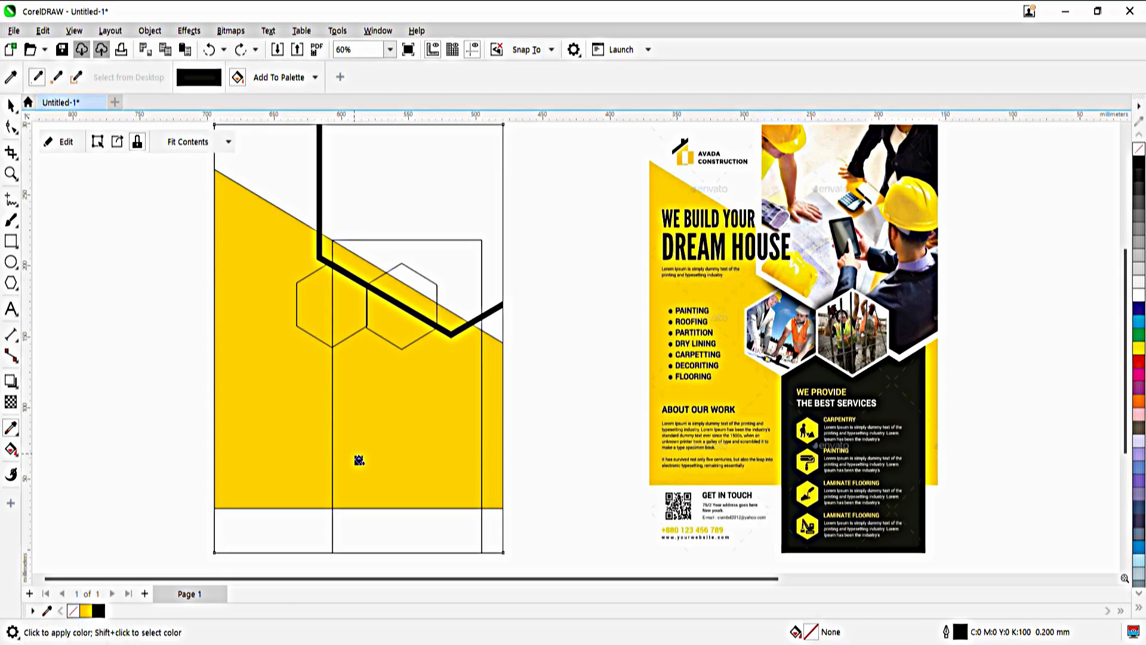
pyautogui.press('space')
pyautogui.keyDown('ctrl'); pyautogui.click(300, 474); pyautogui.keyUp('ctrl')
pyautogui.click(362, 528)
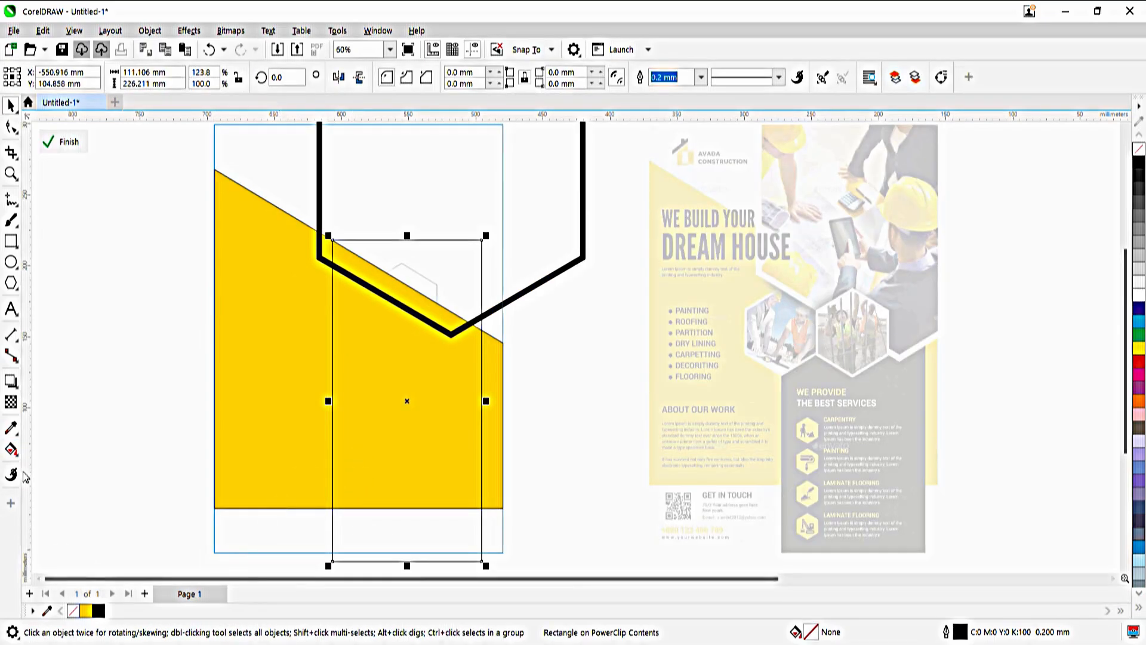
pyautogui.click(99, 610)
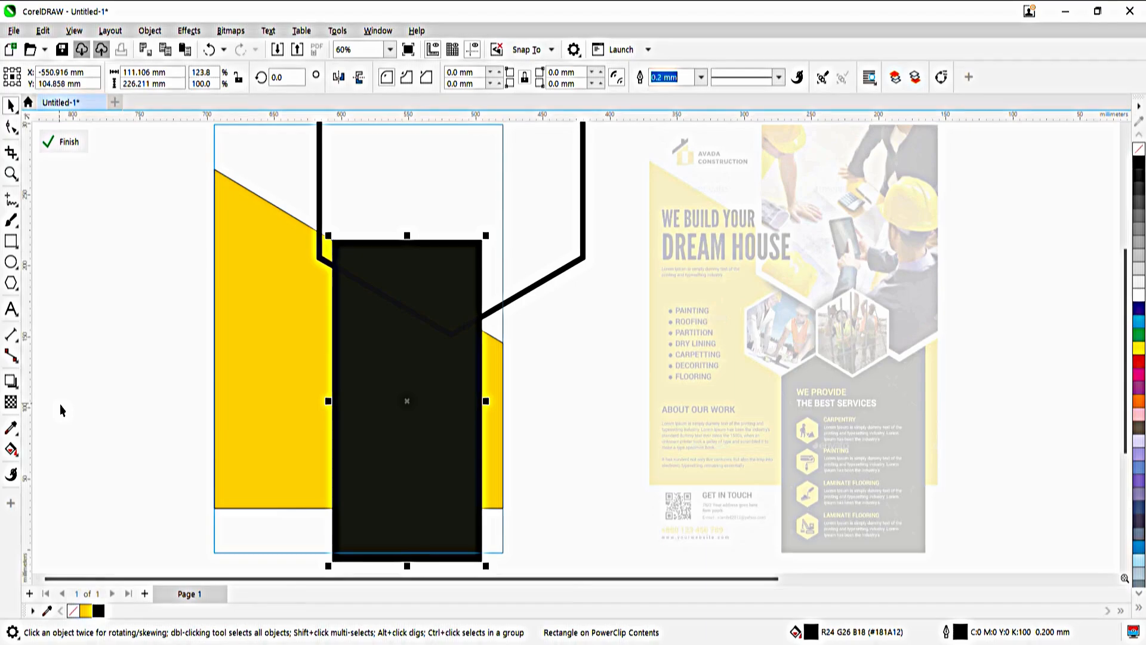
pyautogui.keyDown('ctrl'); pyautogui.click(60, 411); pyautogui.keyUp('ctrl')
# Step: Give the two small hexagons a white outline and set its width to 1 mm
pyautogui.click(317, 304)
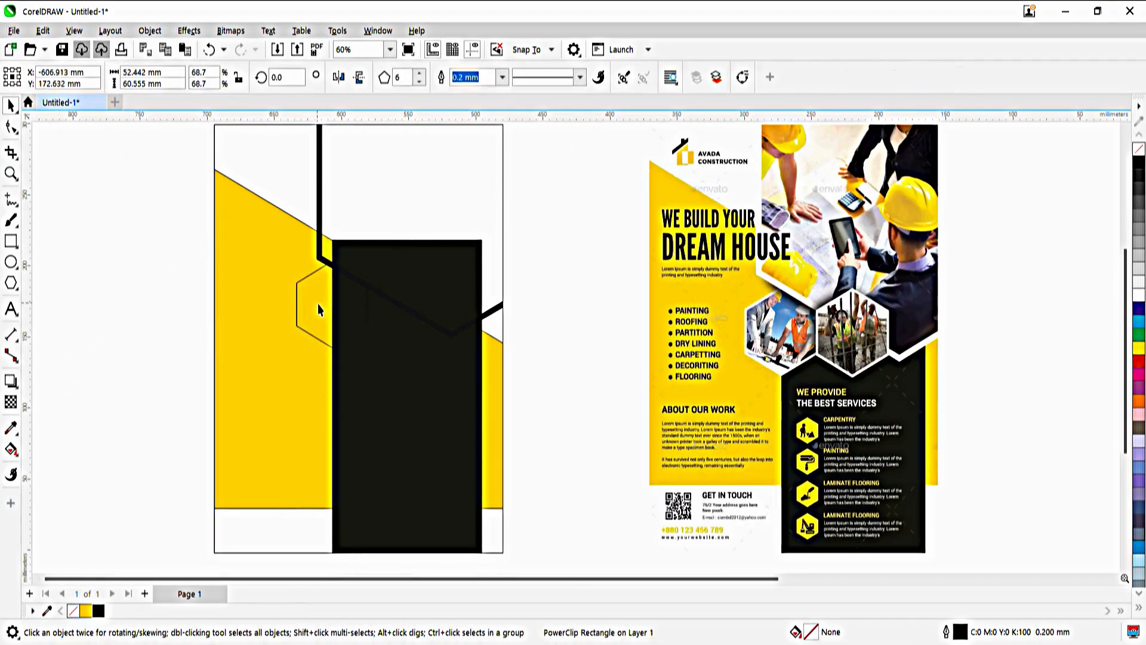
pyautogui.keyDown('shift'); pyautogui.click(392, 317); pyautogui.keyUp('shift')
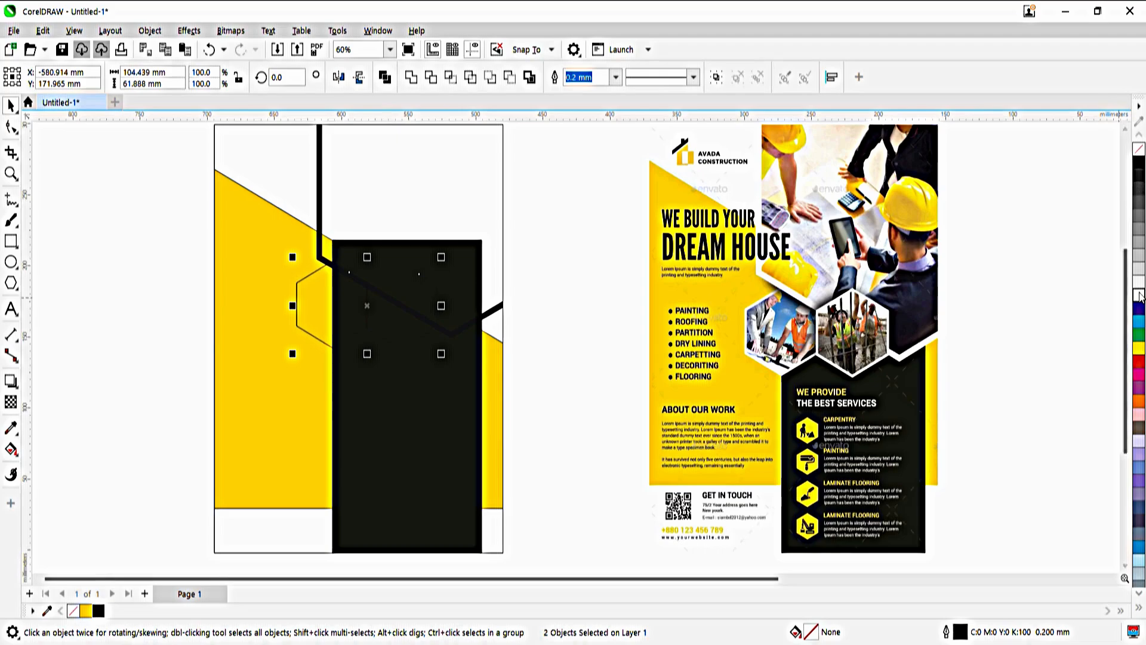
pyautogui.rightClick(1138, 295)
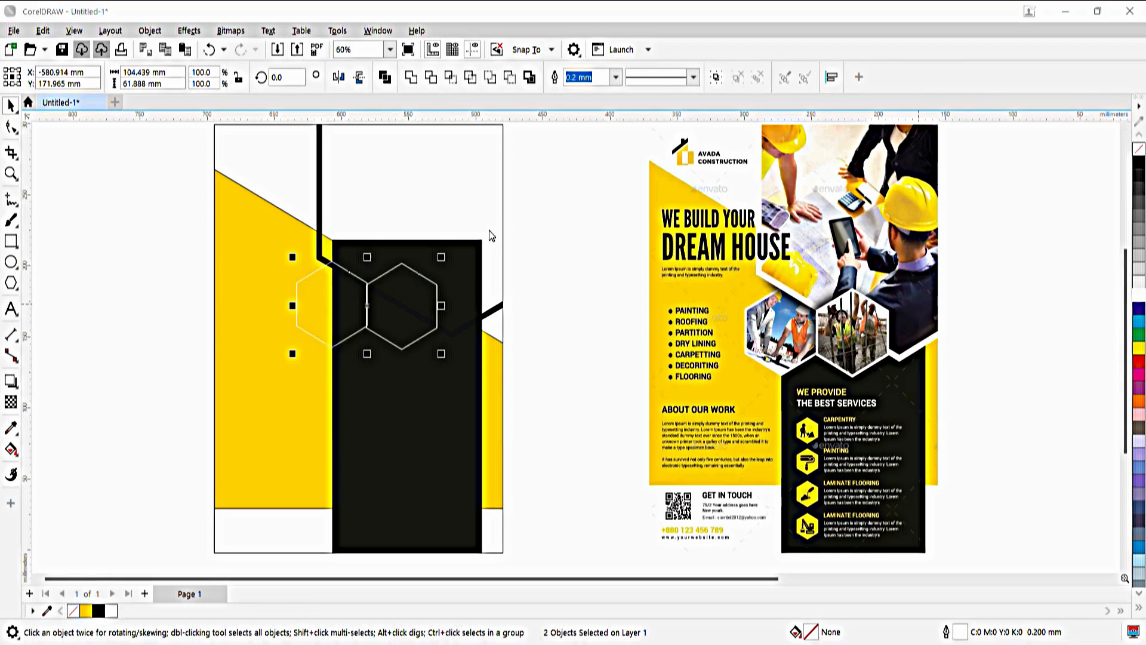
pyautogui.write('1')
pyautogui.press('Return')
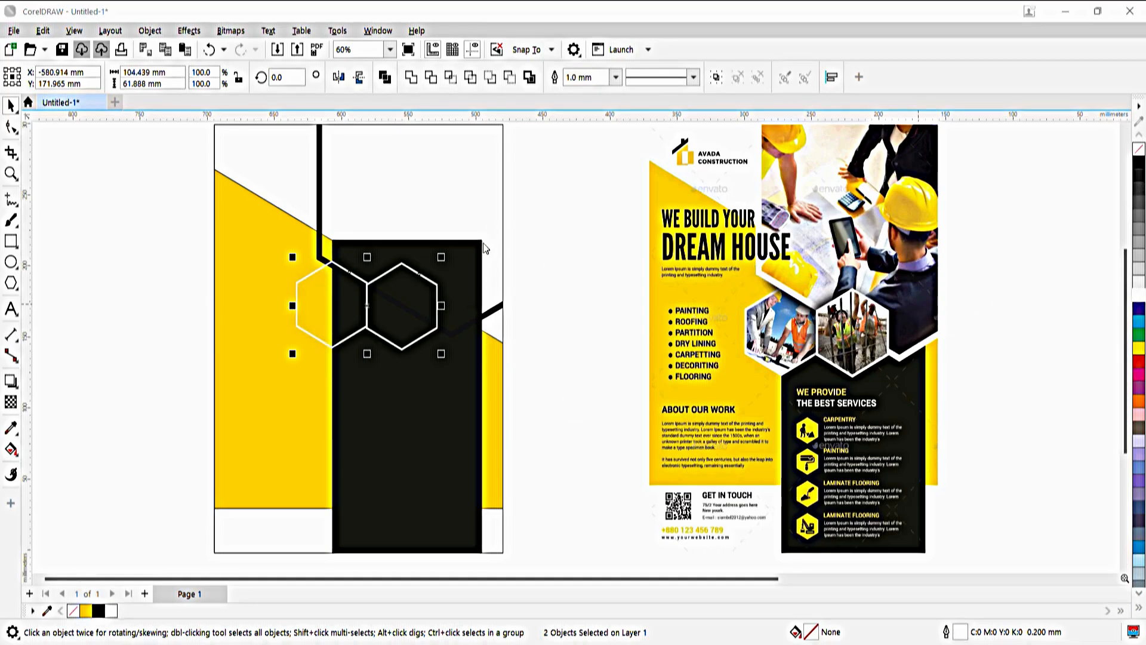
pyautogui.press('Down')
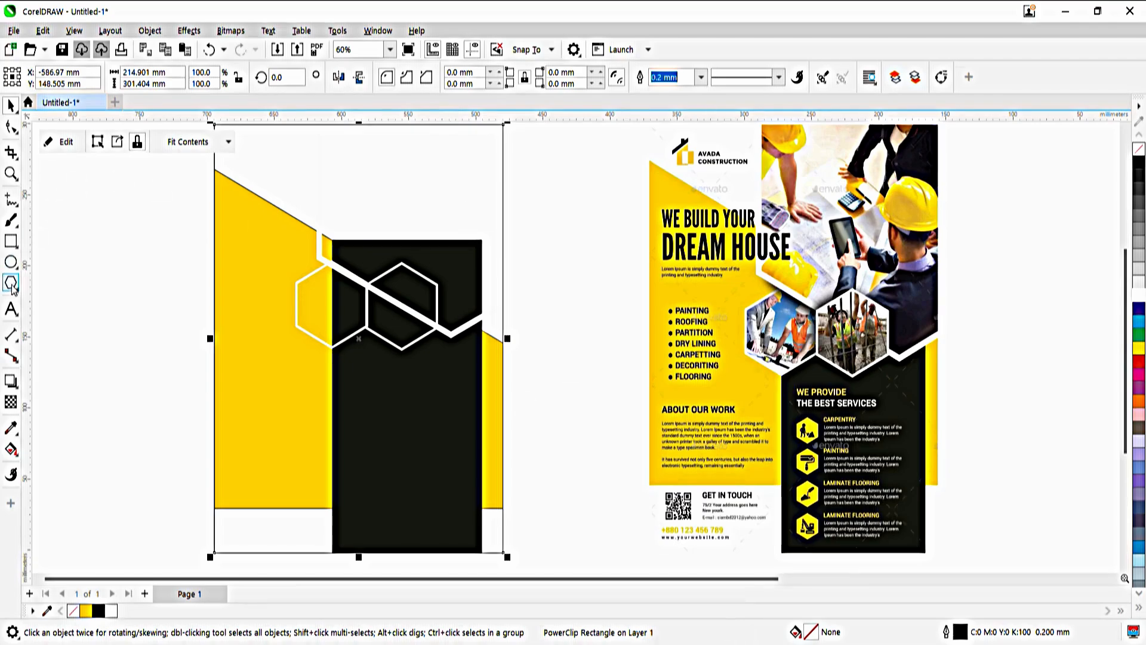
pyautogui.click(11, 174)
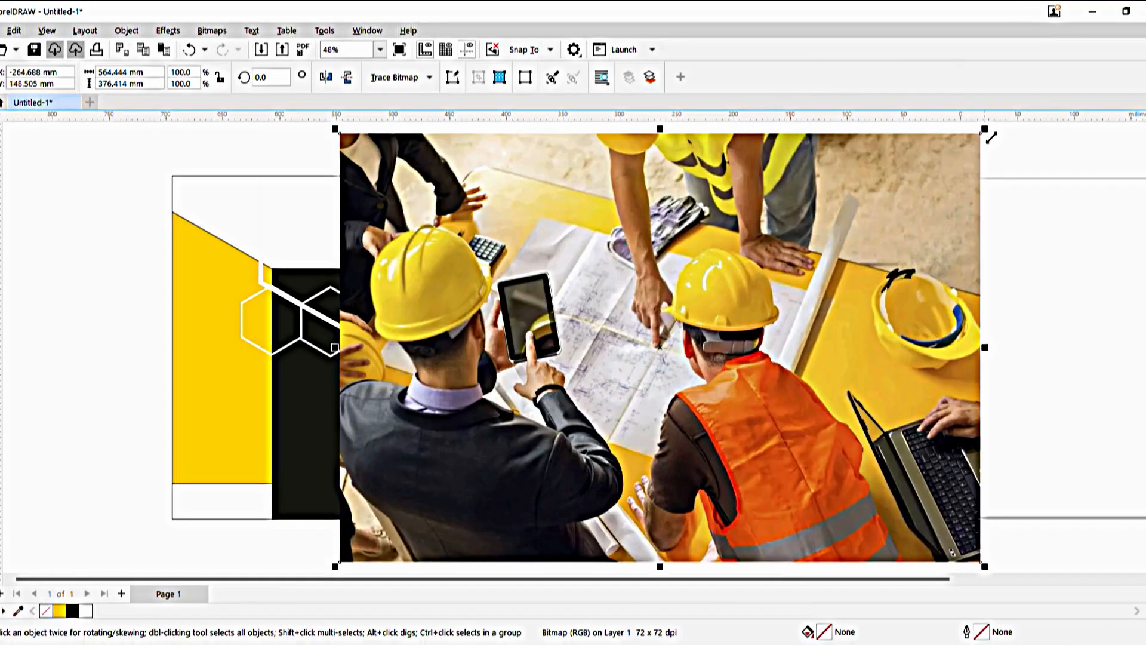
# Step: Scale the imported blueprint-meeting photo to about 154 mm wide and mirror it horizontally
pyautogui.moveTo(984, 133); pyautogui.dragTo(796, 278)
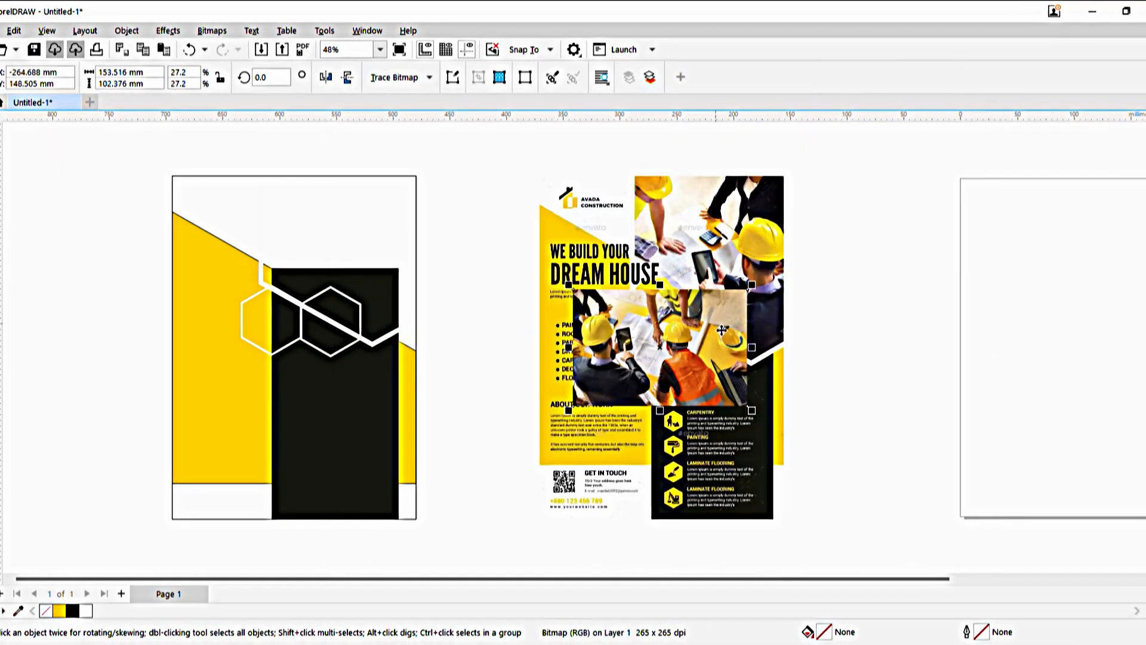
pyautogui.moveTo(712, 351); pyautogui.dragTo(536, 309)
pyautogui.click(218, 214)
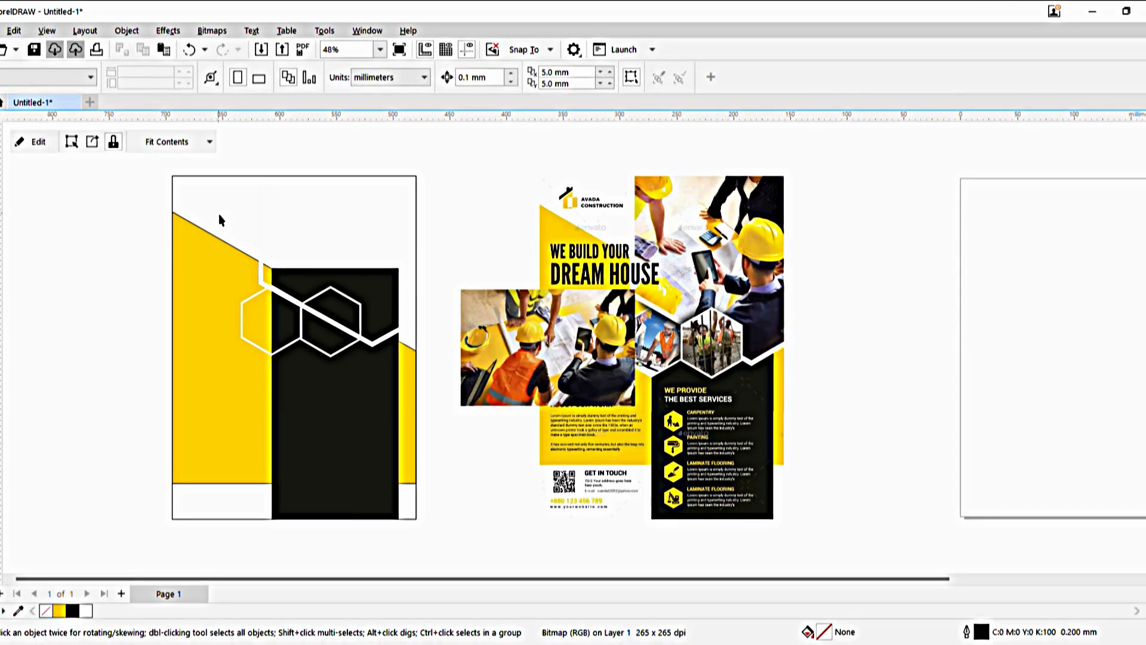
# Step: Place the mirrored photo inside the large hexagon within the page frame's PowerClip and open that hexagon's contents for editing
pyautogui.keyDown('ctrl'); pyautogui.click(248, 262); pyautogui.keyUp('ctrl')
pyautogui.click(291, 348)
pyautogui.rightClick(304, 297)
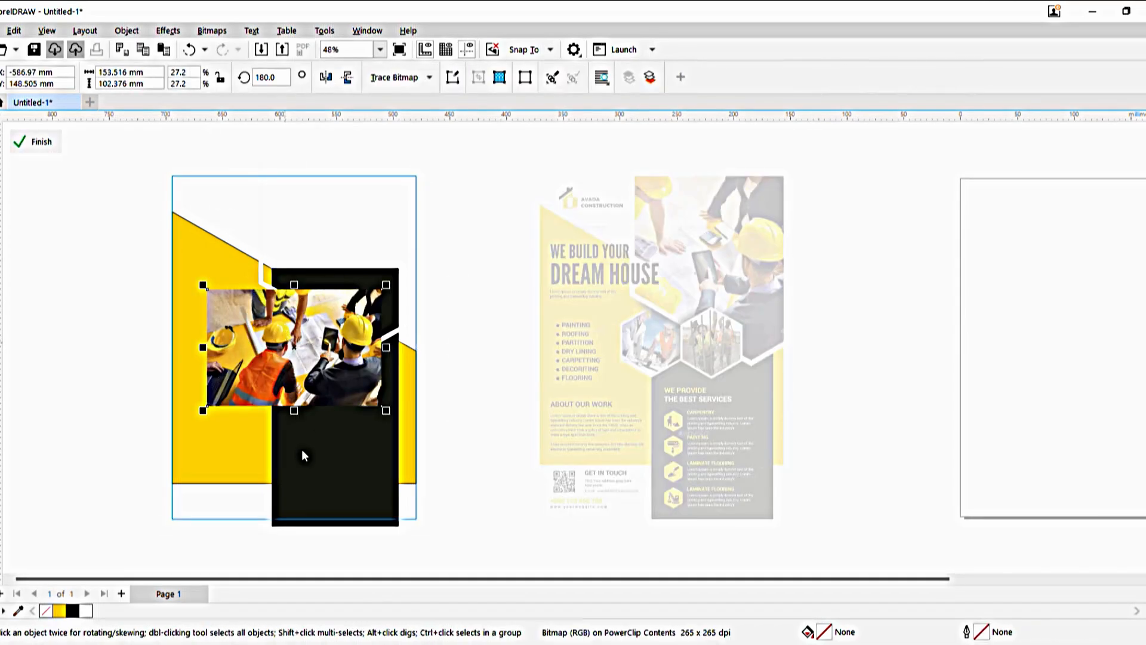
pyautogui.click(302, 449)
pyautogui.click(336, 253)
pyautogui.doubleClick(340, 228)
# Step: Enlarge the photo to about 292 mm wide, position the man with the tablet within the large hexagon, and finish editing
pyautogui.moveTo(297, 335); pyautogui.dragTo(335, 228)
pyautogui.moveTo(420, 290); pyautogui.dragTo(516, 382)
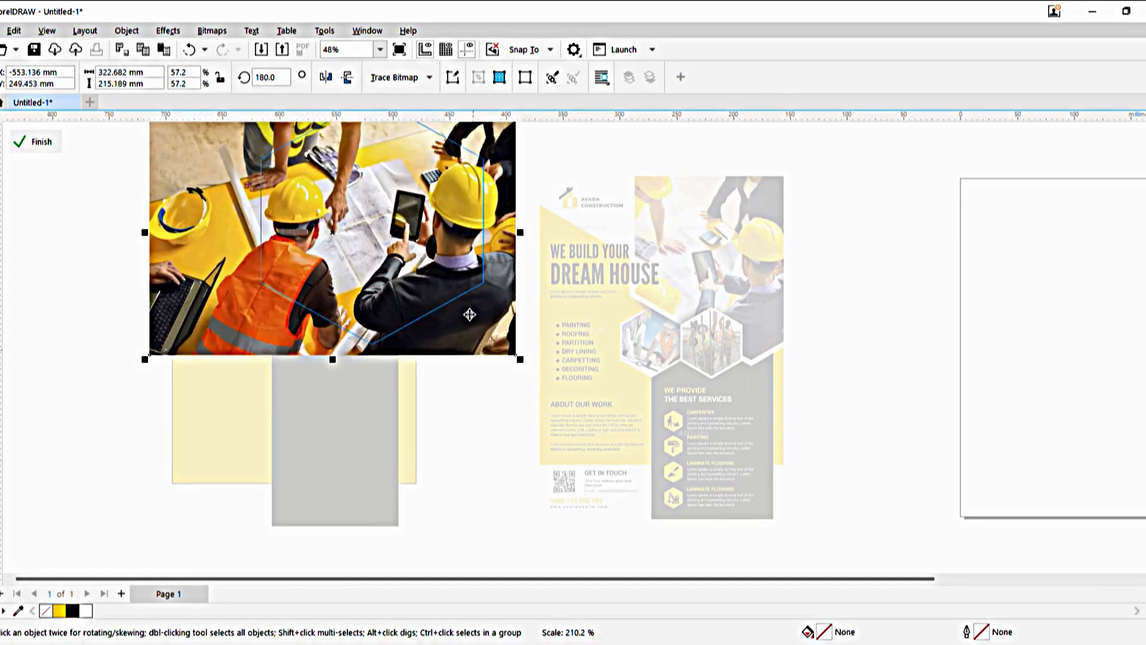
pyautogui.moveTo(461, 313); pyautogui.dragTo(396, 315)
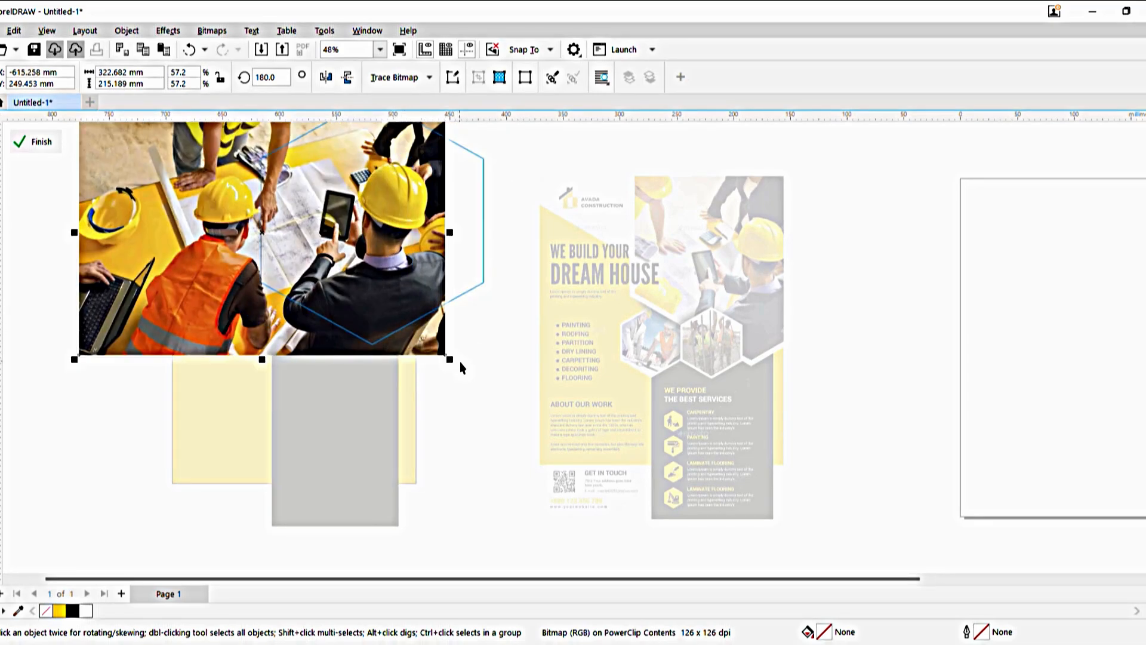
pyautogui.moveTo(451, 360); pyautogui.dragTo(432, 348)
pyautogui.moveTo(334, 280); pyautogui.dragTo(341, 281)
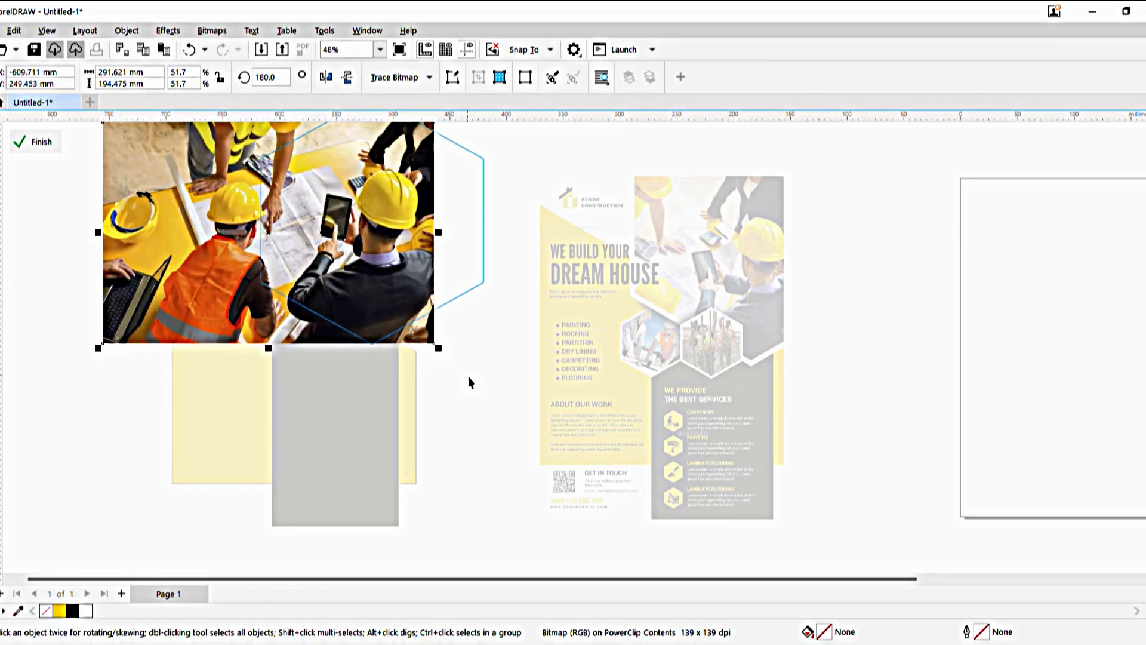
pyautogui.keyDown('ctrl'); pyautogui.click(469, 377); pyautogui.keyUp('ctrl')
pyautogui.click(468, 377)
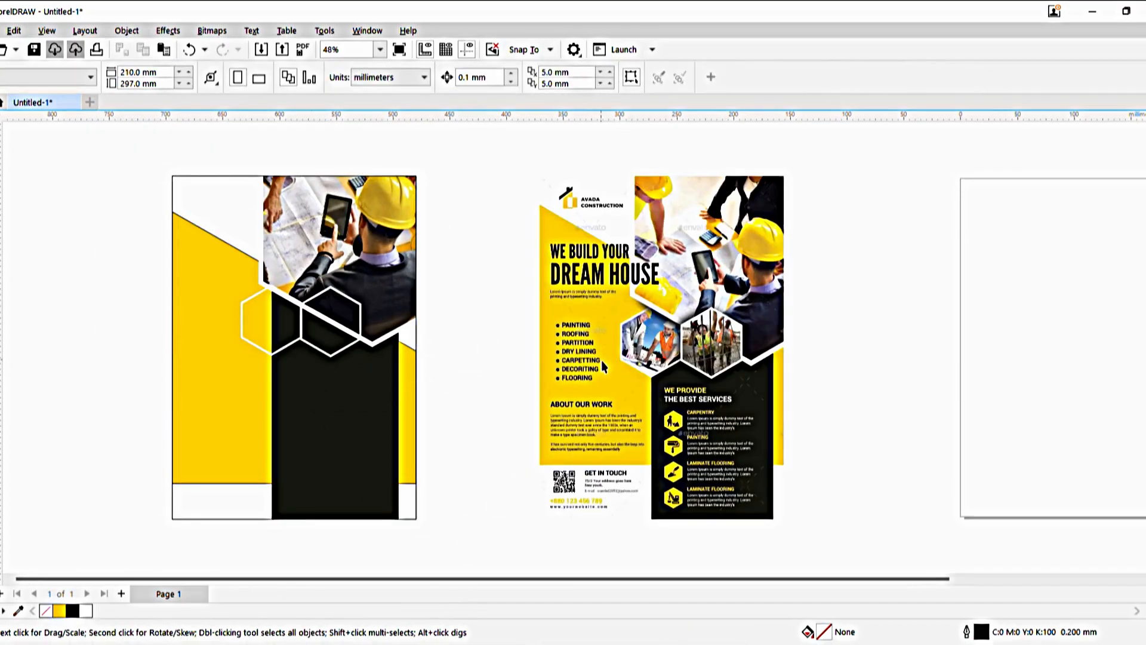
# Step: Try to crop the drawing to the ironworkers hexagon on the reference flyer, and undo the crop
pyautogui.scroll(1, 292, 321)
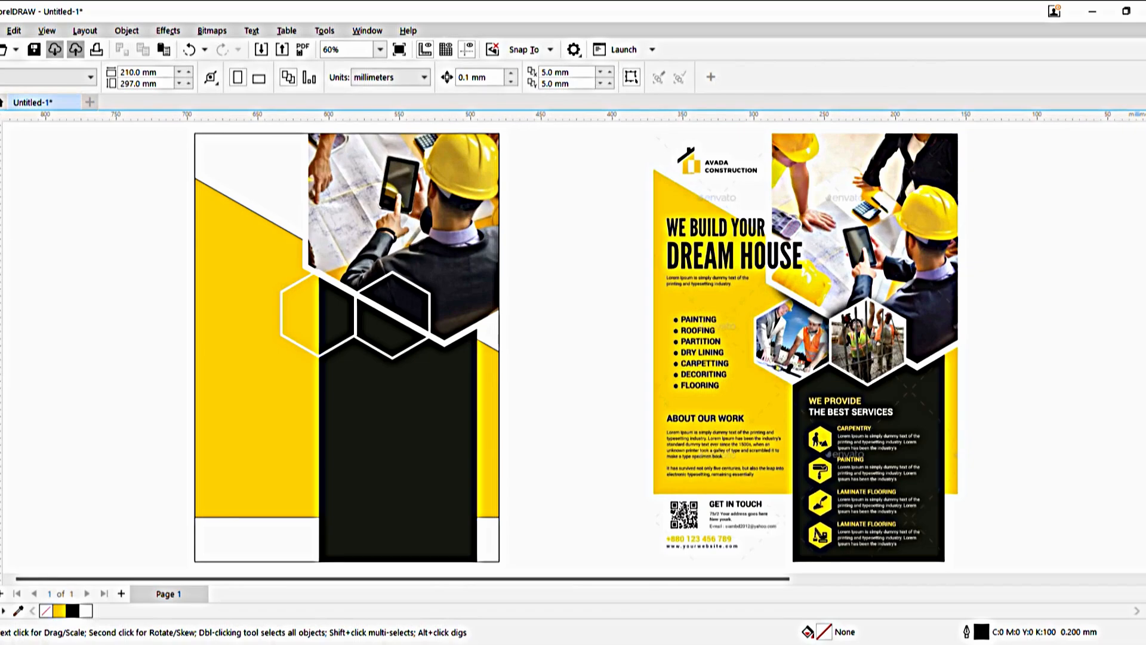
pyautogui.press('c')
pyautogui.moveTo(823, 301); pyautogui.dragTo(916, 382)
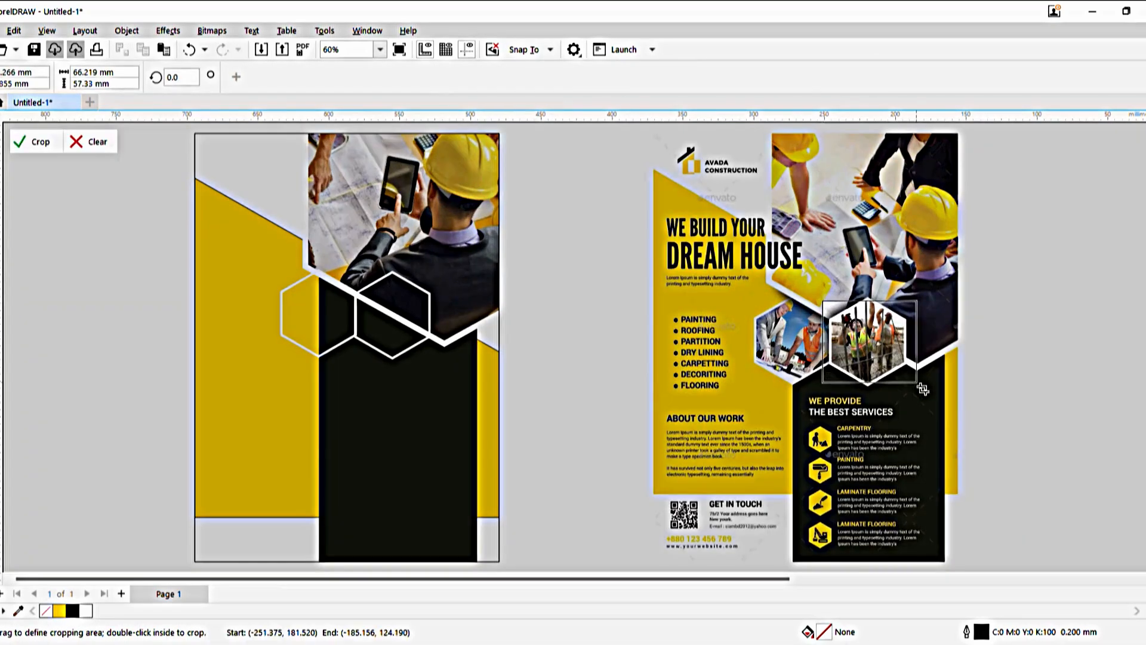
pyautogui.doubleClick(883, 358)
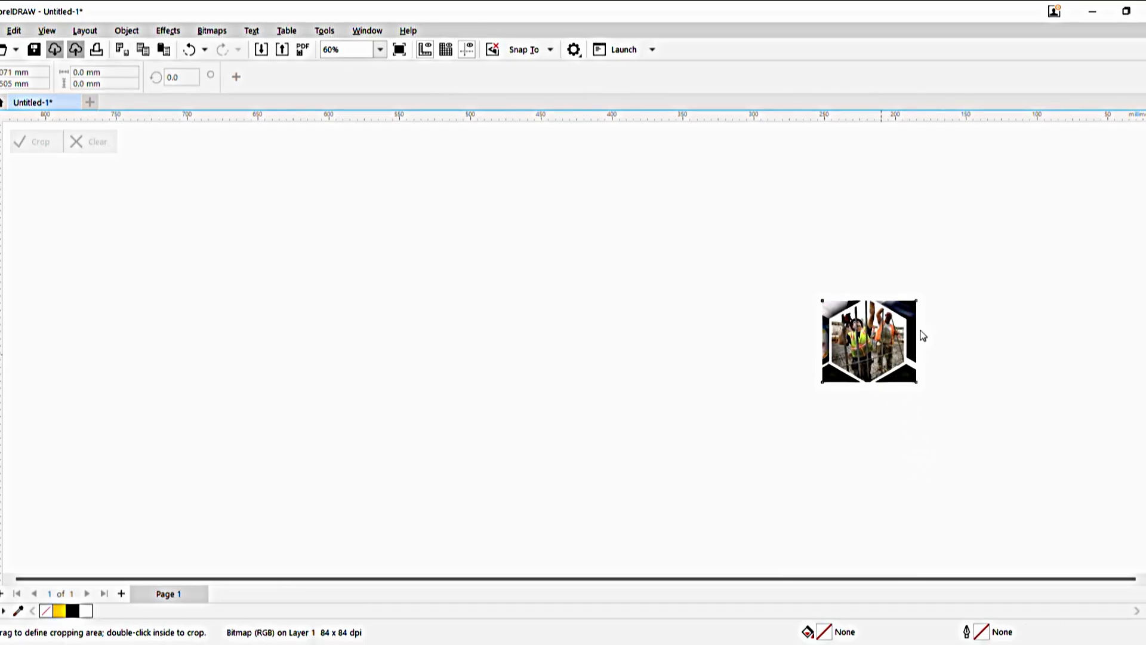
pyautogui.hotkey('ctrl', 'z')
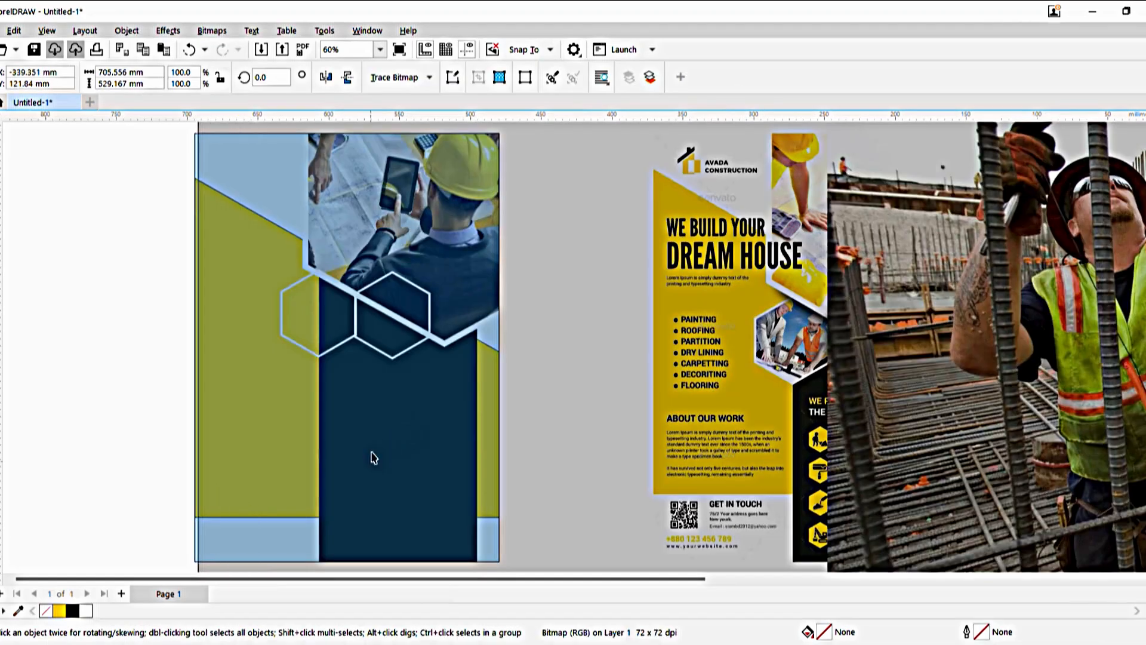
# Step: Scale the imported ironworkers photo to about 155 mm wide and place it inside the right small hexagon
pyautogui.press('F4')
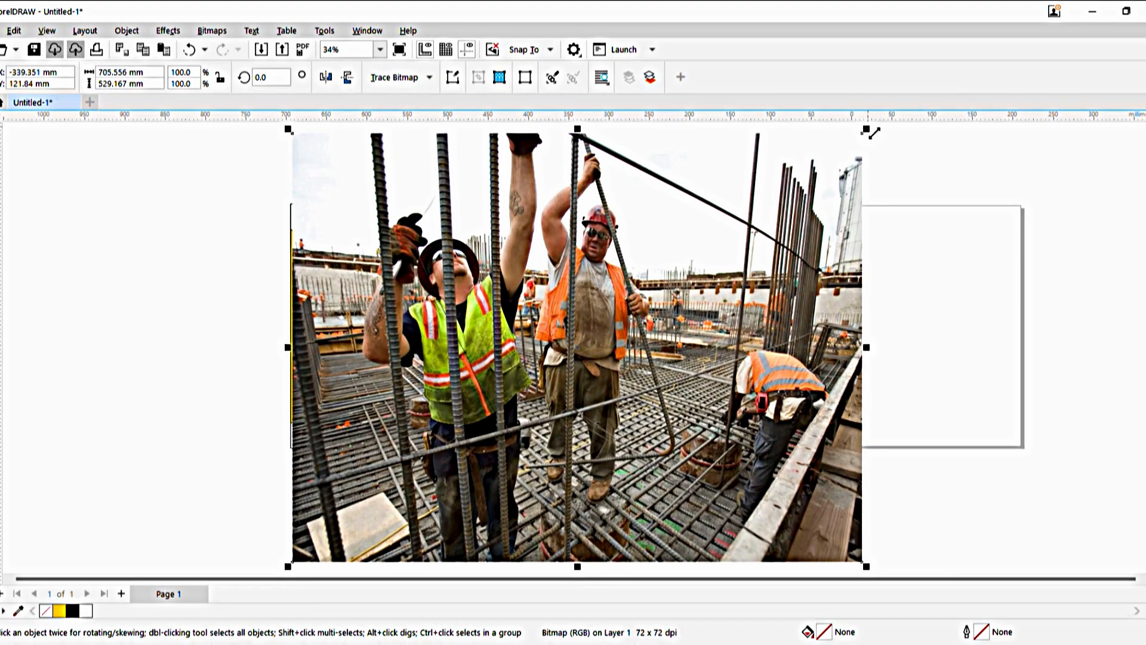
pyautogui.moveTo(872, 132); pyautogui.dragTo(646, 296)
pyautogui.press('F4')
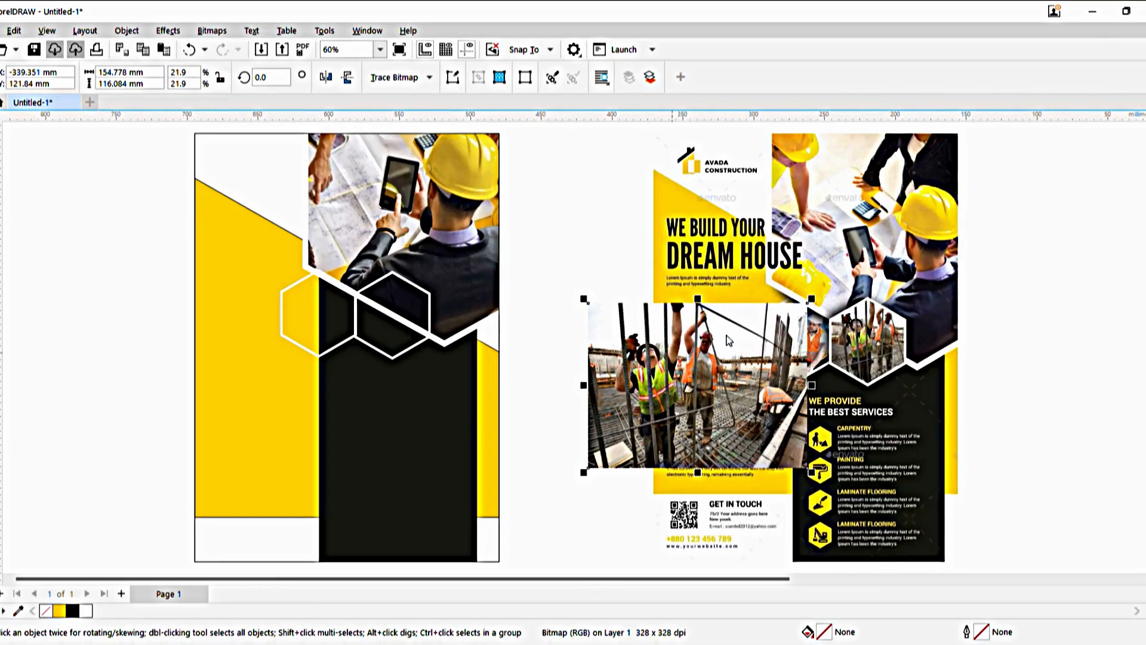
pyautogui.hotkey('ctrl', '1')
pyautogui.click(406, 324)
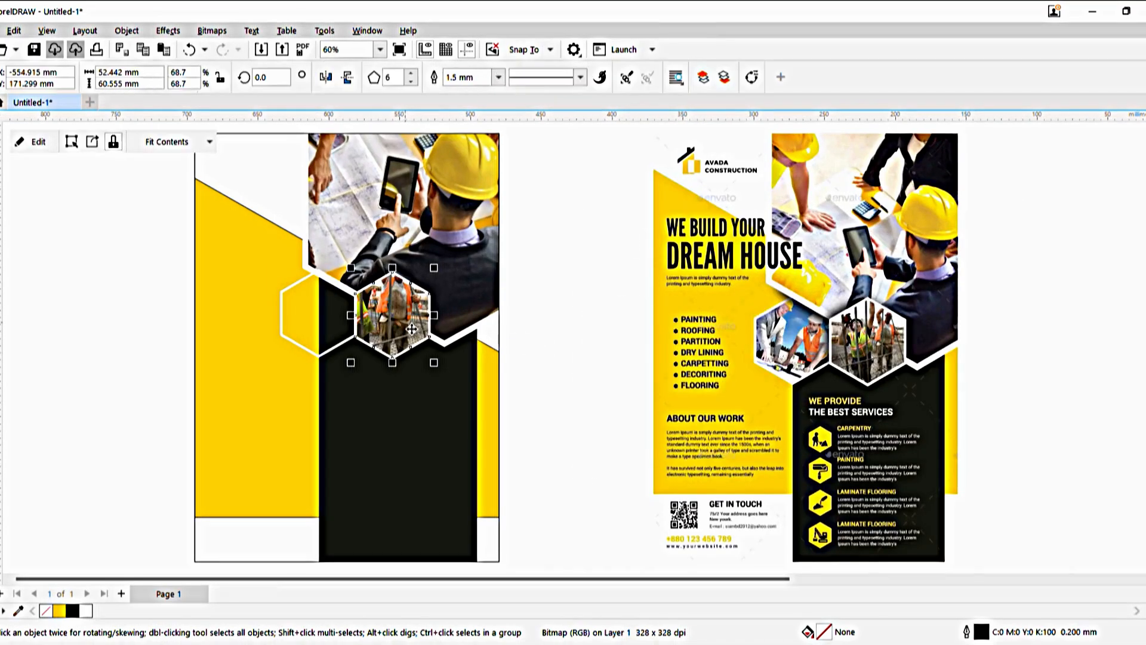
# Step: Reduce and reposition the ironworkers photo so both standing workers fit within the right small hexagon, and finish editing
pyautogui.doubleClick(401, 324)
pyautogui.moveTo(393, 322); pyautogui.dragTo(445, 329)
pyautogui.moveTo(552, 404); pyautogui.dragTo(507, 387)
pyautogui.moveTo(460, 346); pyautogui.dragTo(422, 335)
pyautogui.keyDown('ctrl'); pyautogui.click(544, 328); pyautogui.keyUp('ctrl')
pyautogui.click(544, 328)
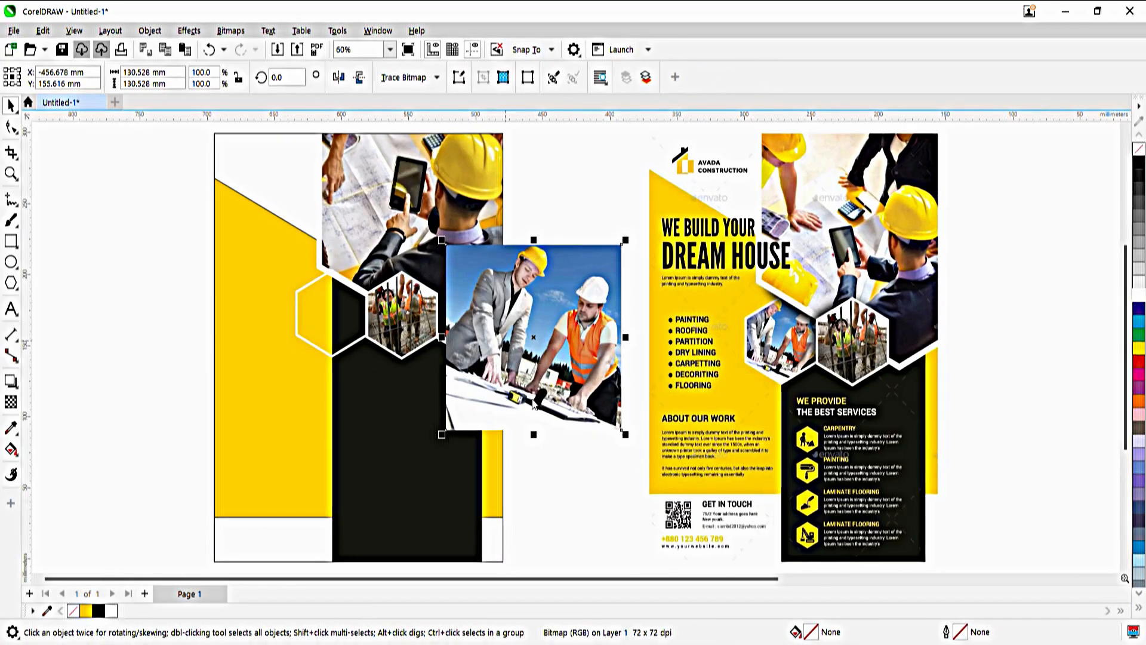
# Step: Place the photo of the two engineers inside the left small hexagon and scale it to about 59 mm square
pyautogui.hotkey('ctrl', '1')
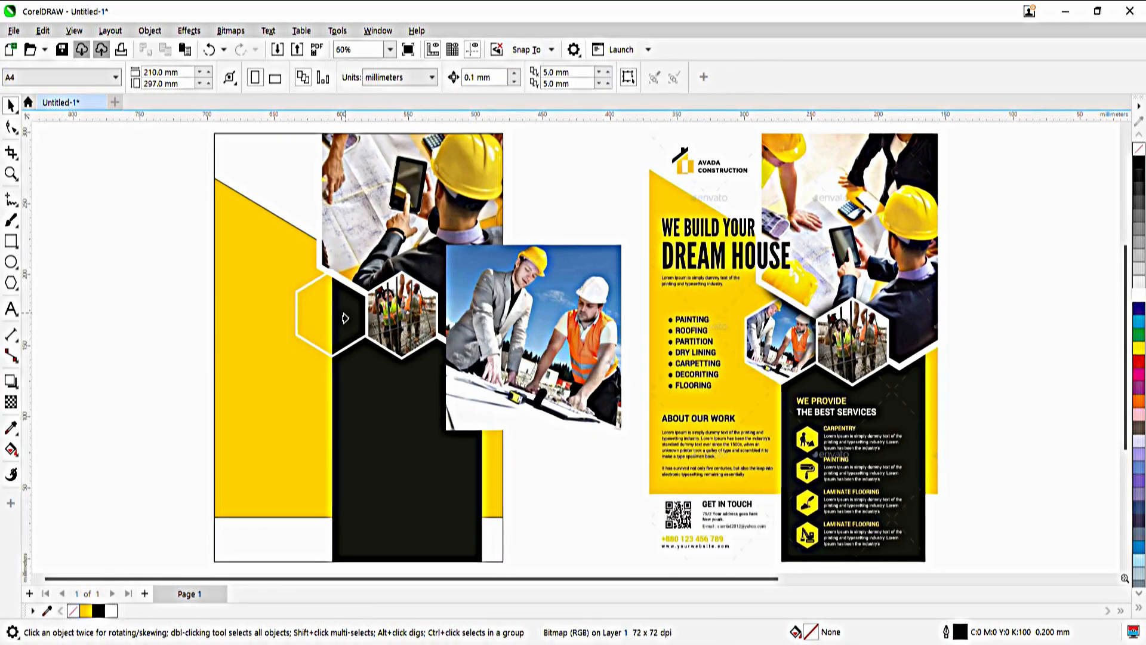
pyautogui.click(345, 317)
pyautogui.keyDown('ctrl'); pyautogui.click(335, 310); pyautogui.keyUp('ctrl')
pyautogui.click(335, 310)
pyautogui.moveTo(424, 411); pyautogui.dragTo(378, 387)
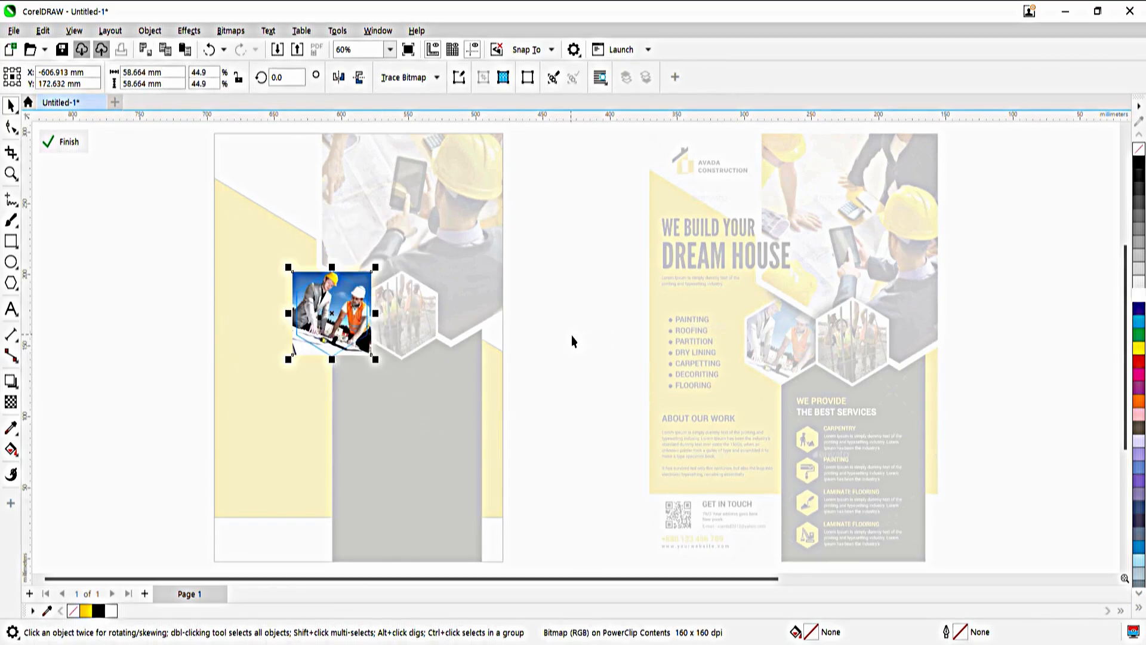
pyautogui.keyDown('ctrl'); pyautogui.click(601, 330); pyautogui.keyUp('ctrl')
pyautogui.click(580, 330)
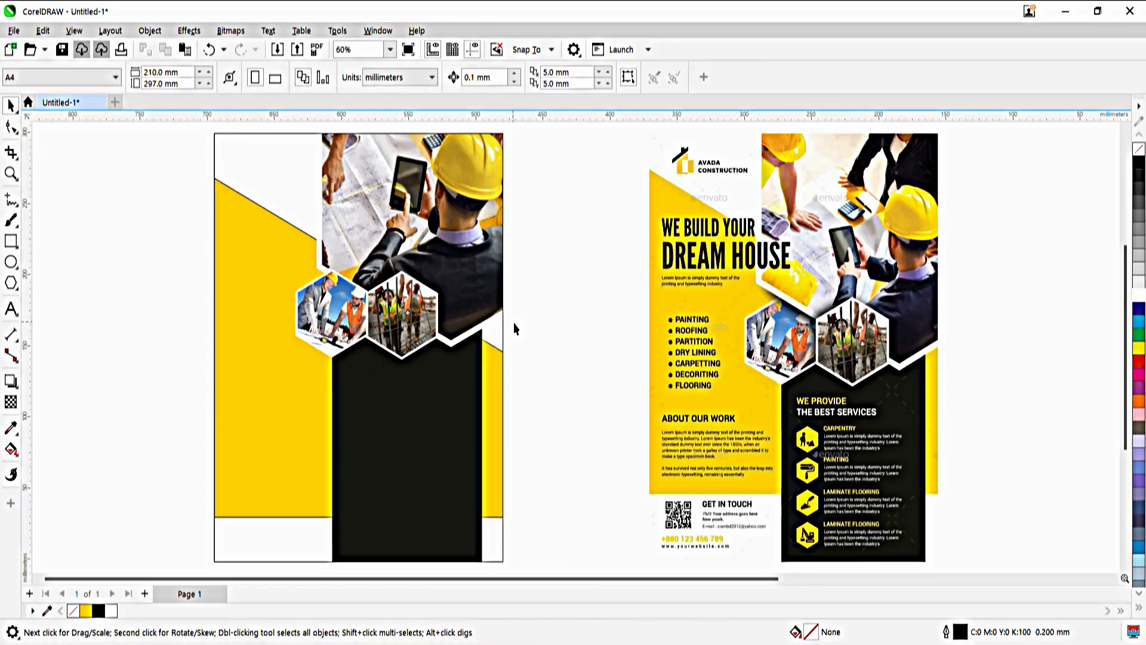
# Step: Remove the outline from the yellow slanted shape inside the page frame's PowerClip and finish editing
pyautogui.keyDown('ctrl'); pyautogui.click(278, 381); pyautogui.keyUp('ctrl')
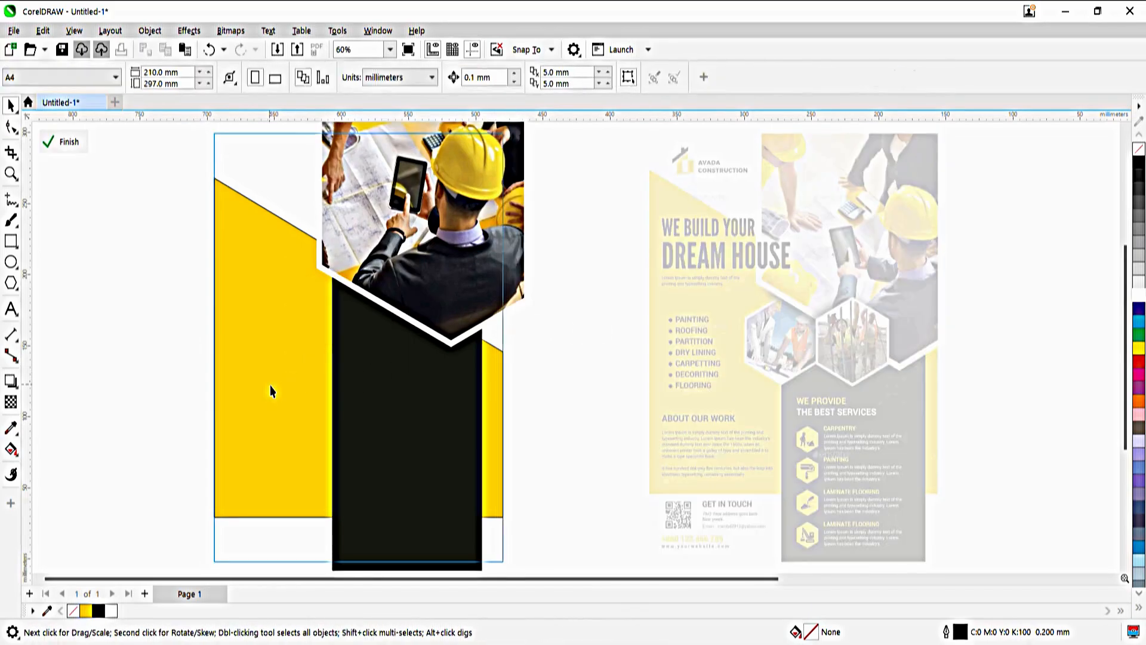
pyautogui.click(271, 385)
pyautogui.rightClick(1138, 149)
pyautogui.keyDown('ctrl'); pyautogui.click(544, 376); pyautogui.keyUp('ctrl')
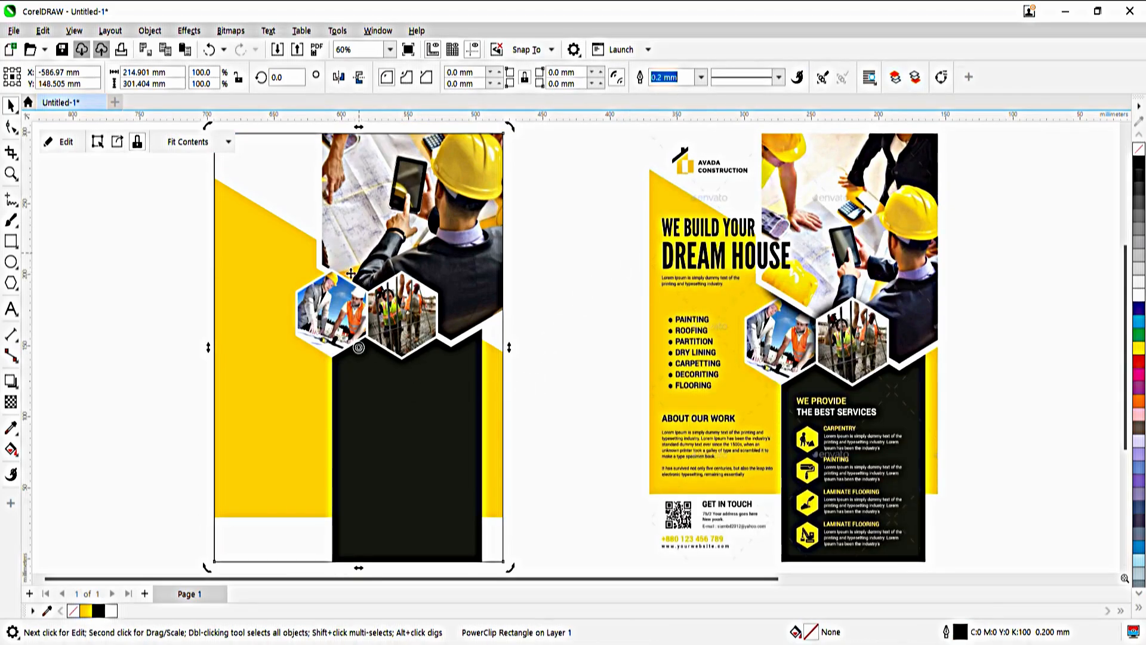
# Step: Place the left small hexagon with the engineers photo inside the page frame's PowerClip
pyautogui.click(317, 342)
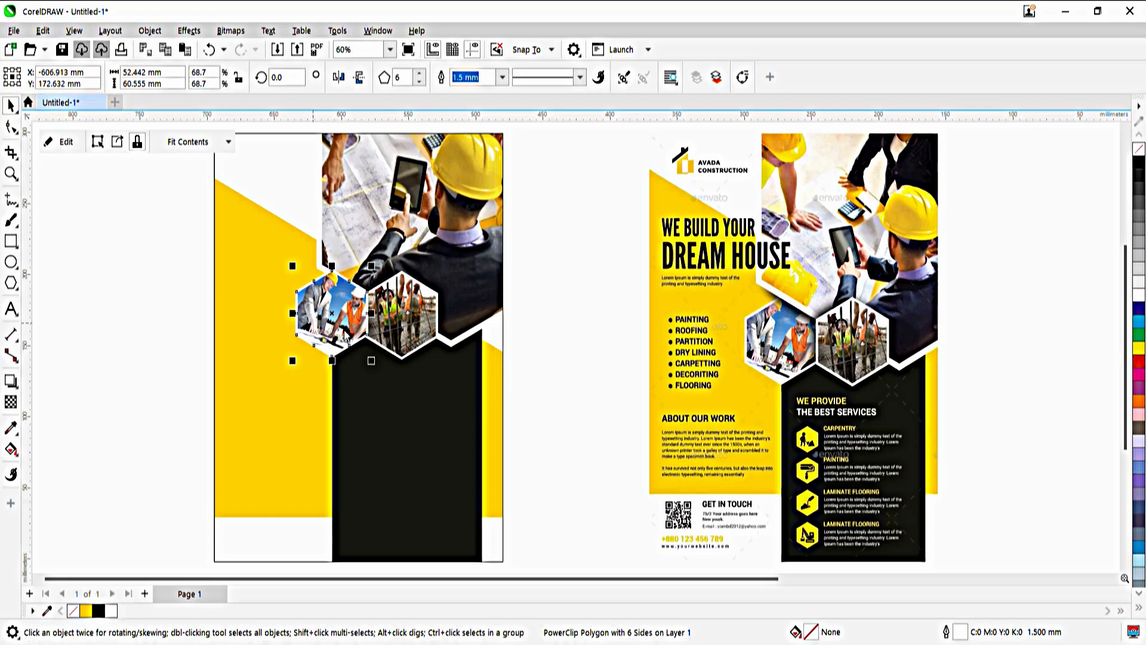
pyautogui.doubleClick(286, 407)
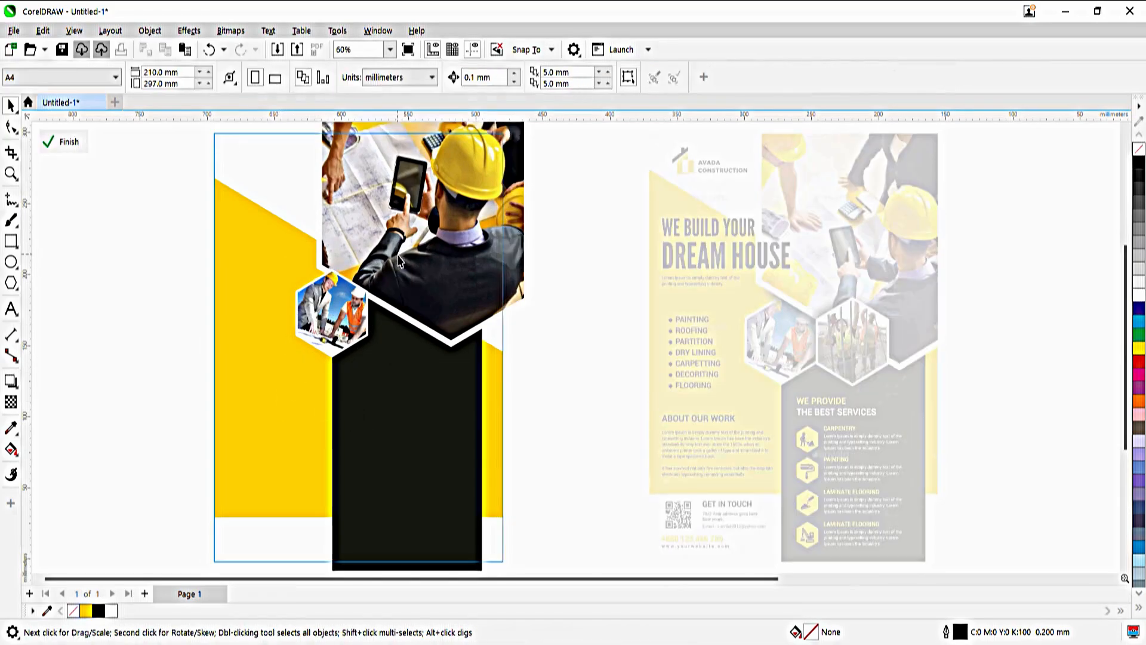
pyautogui.click(397, 267)
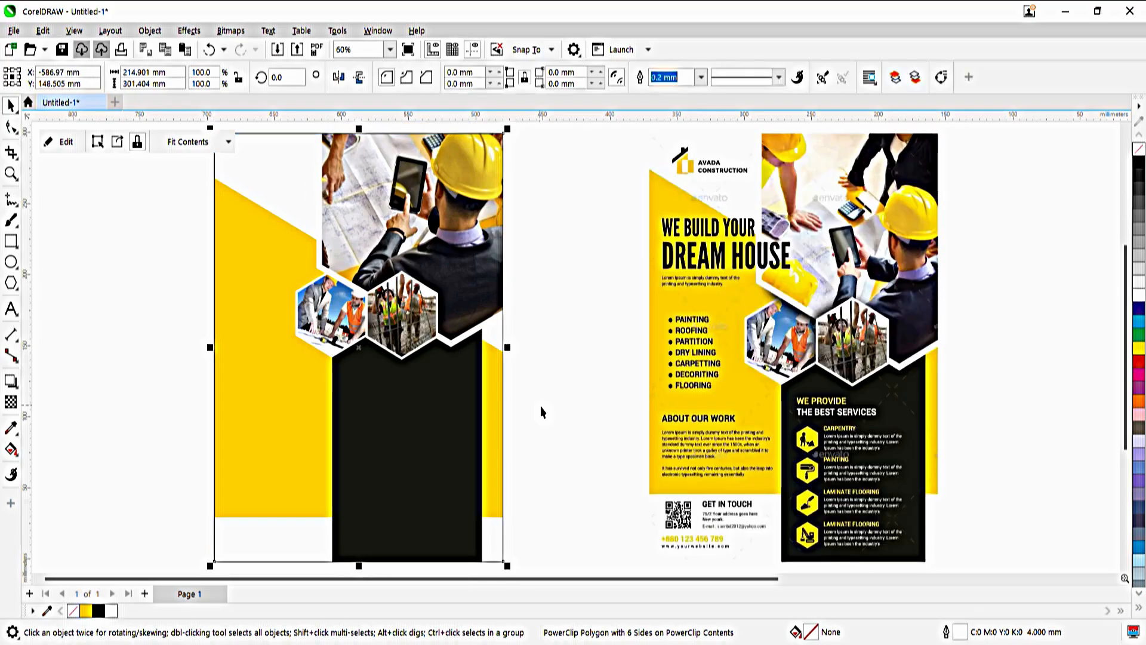
pyautogui.click(545, 412)
# Step: Add a drop shadow to the large hexagon inside the page frame, offset about 1.4 mm left and 15 mm down
pyautogui.doubleClick(374, 262)
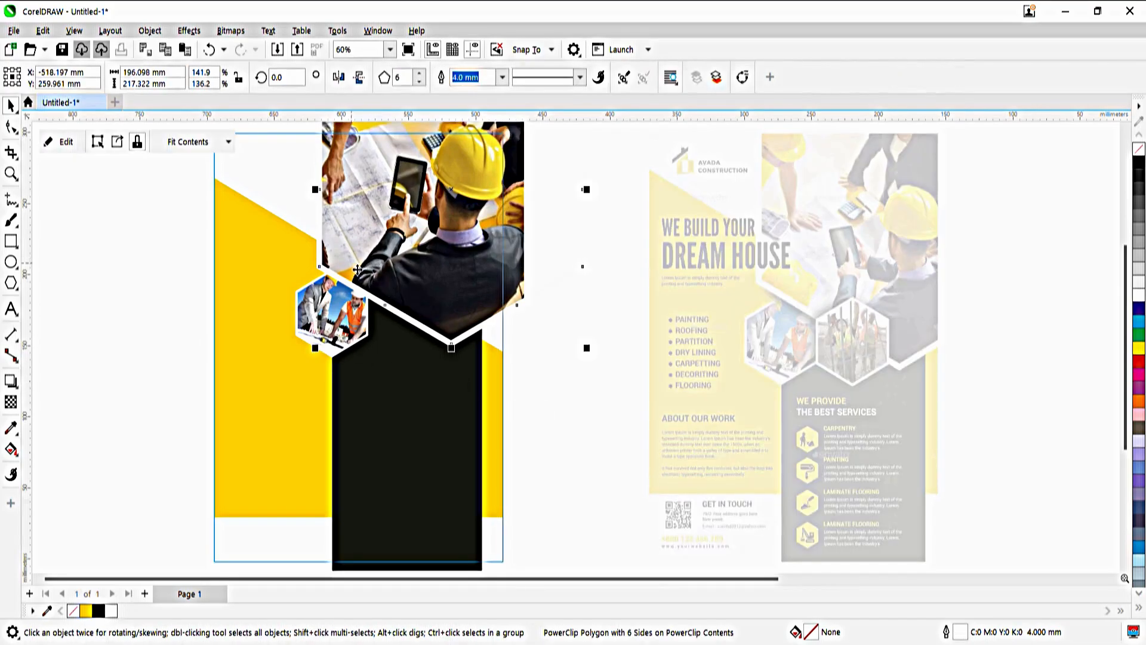
pyautogui.click(11, 401)
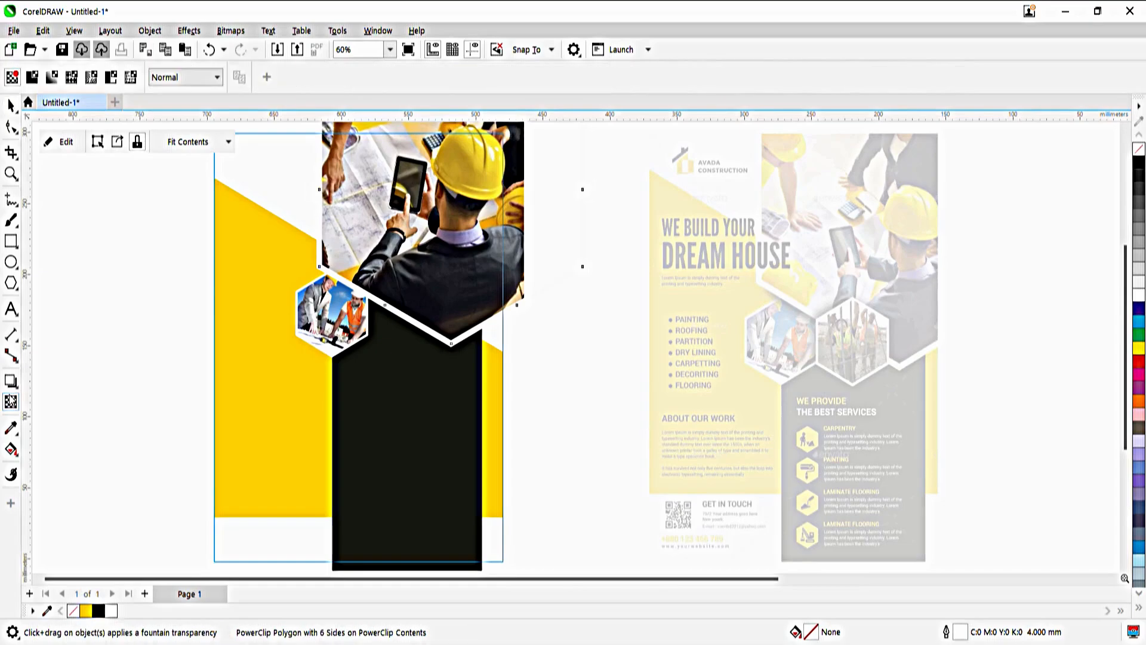
pyautogui.click(11, 380)
pyautogui.moveTo(452, 190); pyautogui.dragTo(361, 343)
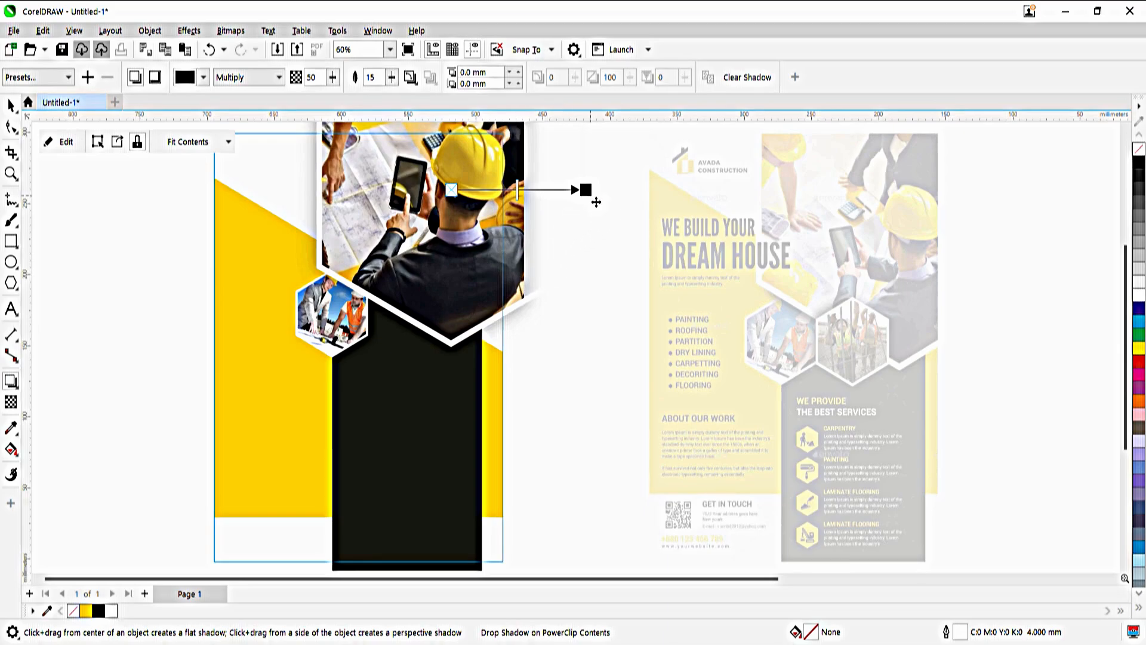
pyautogui.moveTo(595, 201); pyautogui.dragTo(440, 373)
pyautogui.press('space')
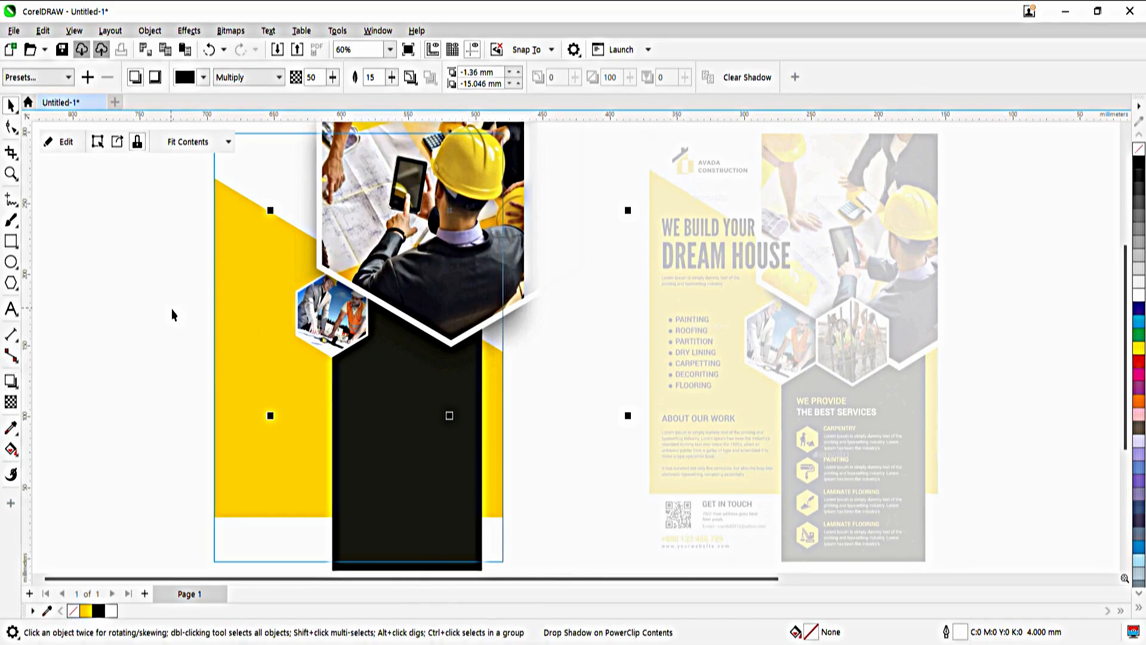
pyautogui.click(172, 315)
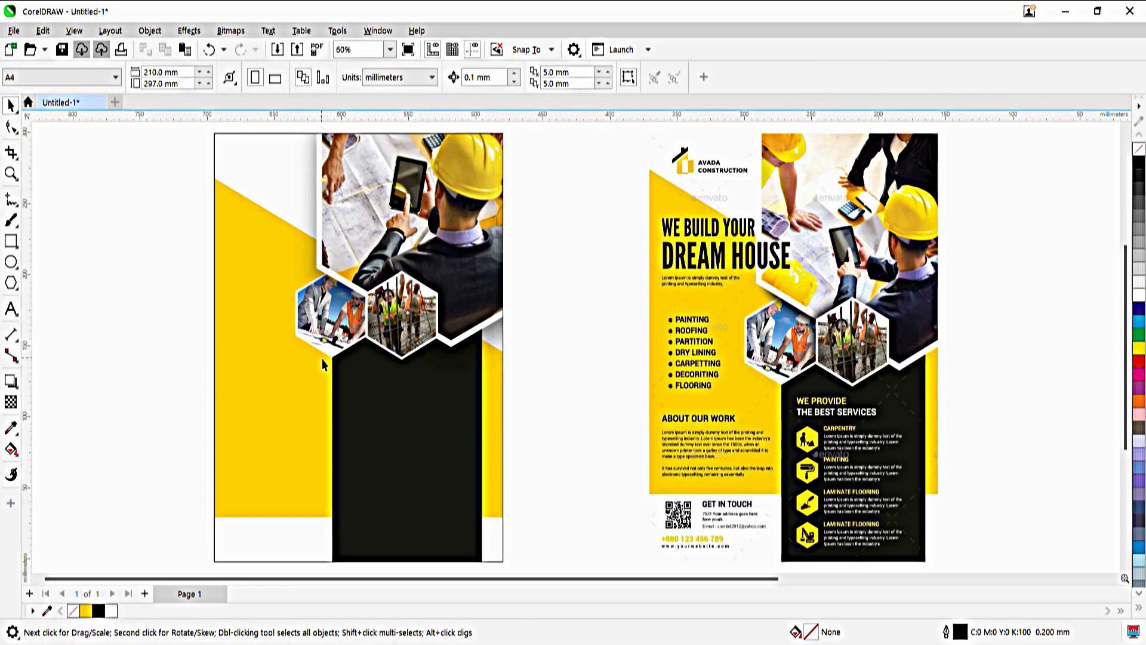
pyautogui.click(291, 300)
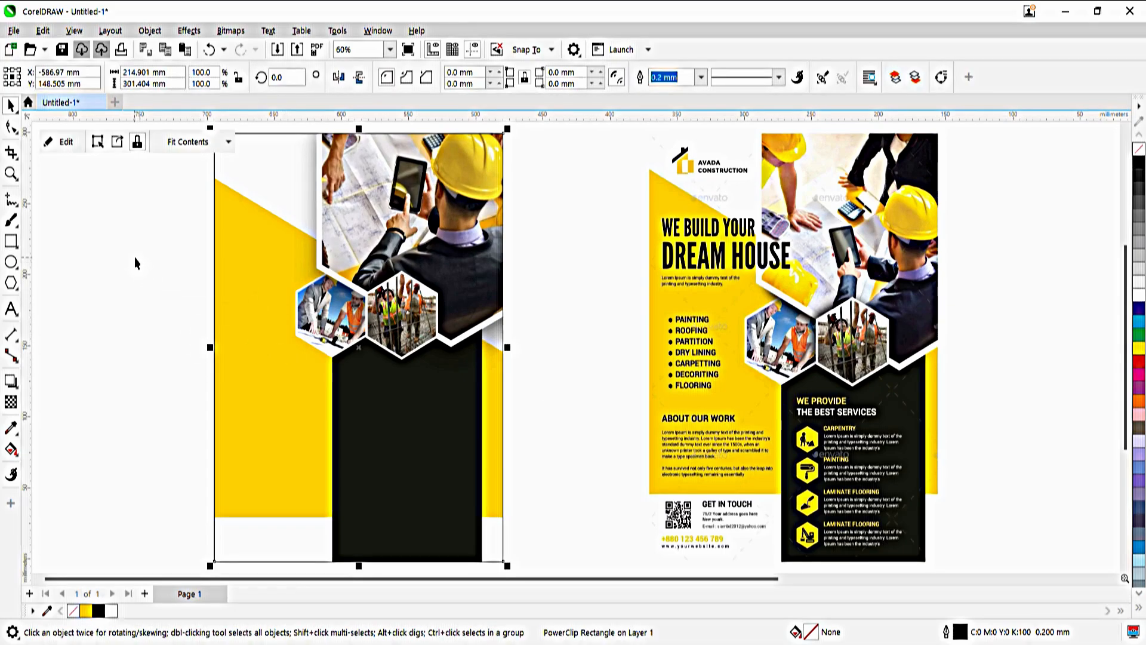
pyautogui.click(96, 255)
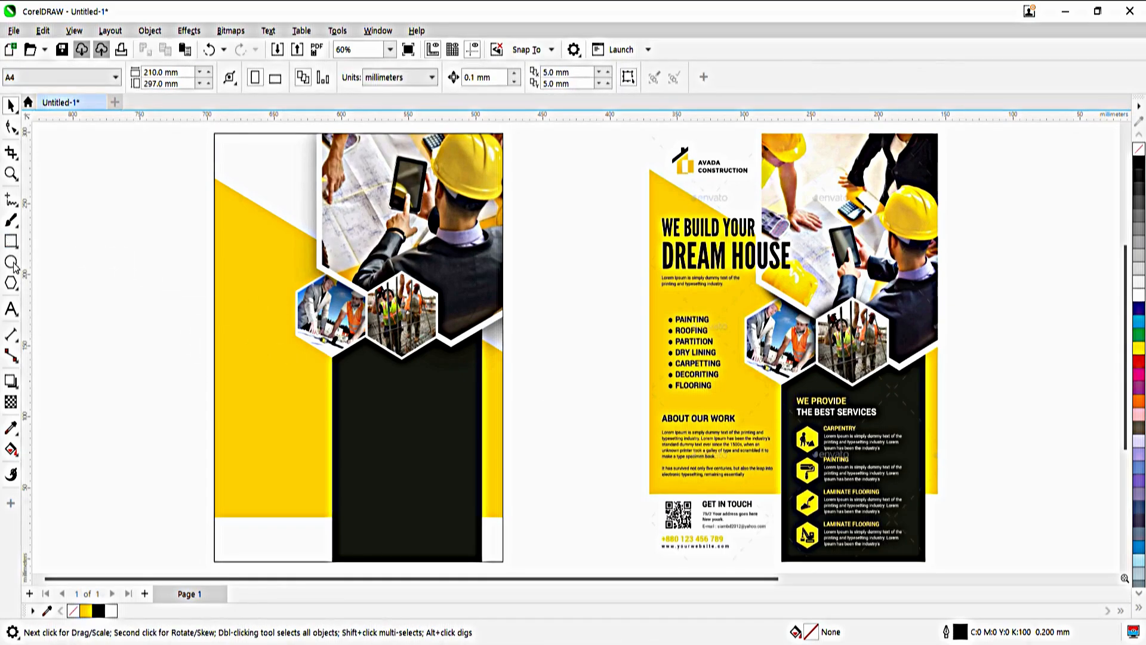
# Step: Draw a six-sided polygon, fill it with yellow #FFD301 and place it about 21 x 24 mm on the black rectangle
pyautogui.click(11, 282)
pyautogui.moveTo(106, 275); pyautogui.dragTo(177, 345)
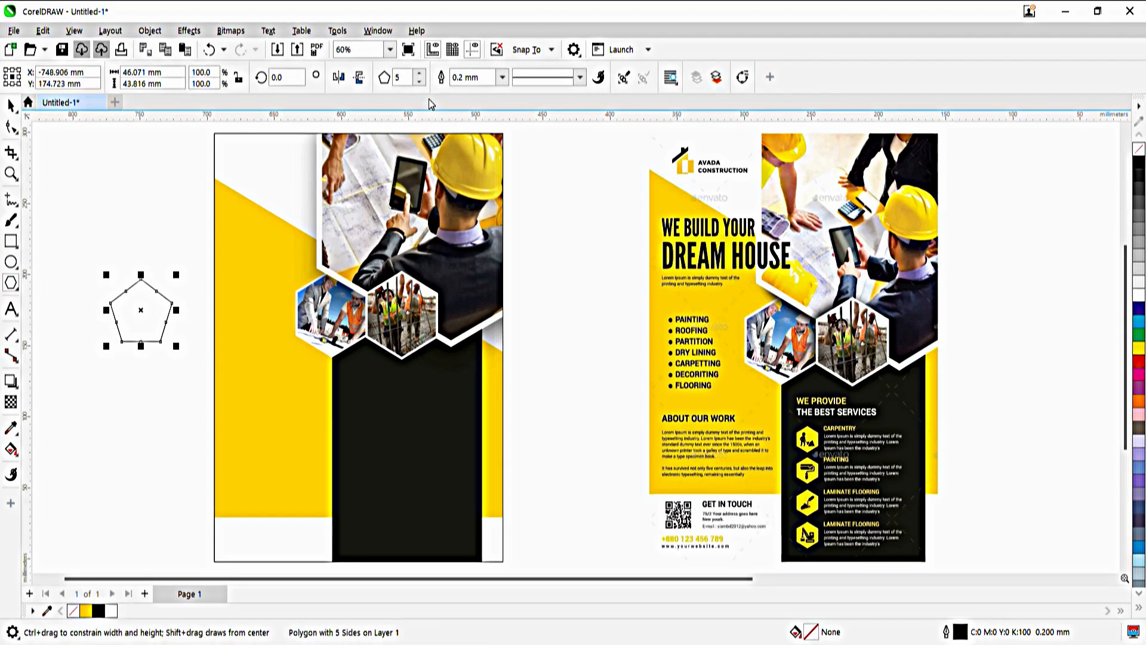
pyautogui.click(419, 72)
pyautogui.press('space')
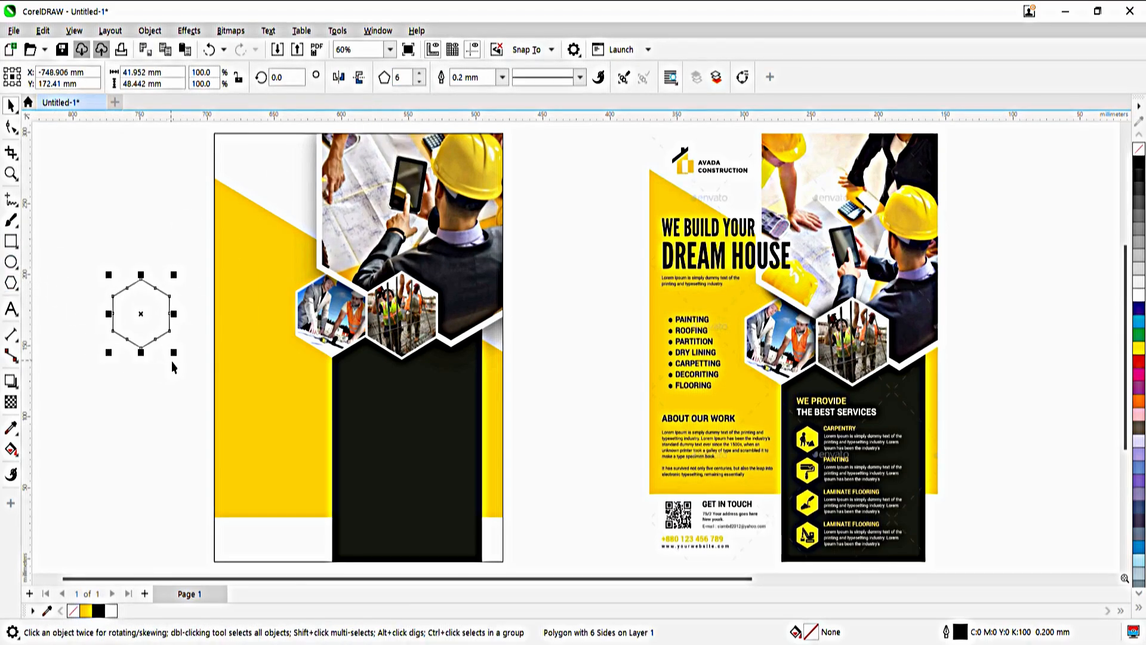
pyautogui.moveTo(174, 353); pyautogui.dragTo(378, 457)
pyautogui.click(86, 610)
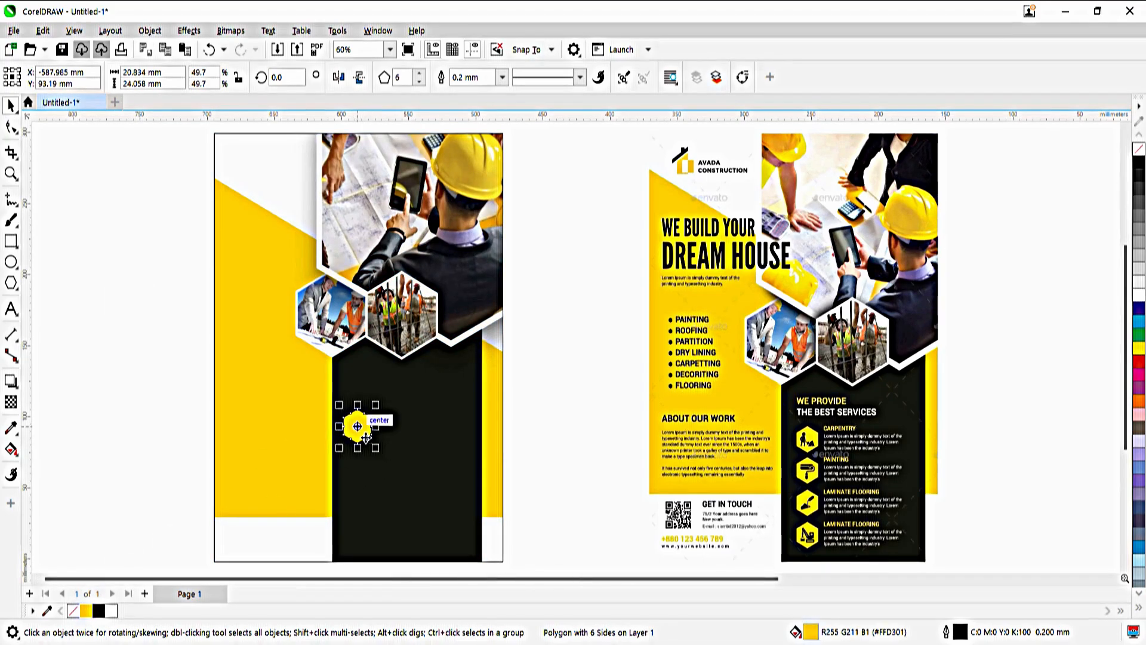
# Step: Duplicate the yellow hexagon downward into a column of four on the black rectangle and scale the column to 87.5%
pyautogui.moveTo(374, 434); pyautogui.dragTo(365, 472)
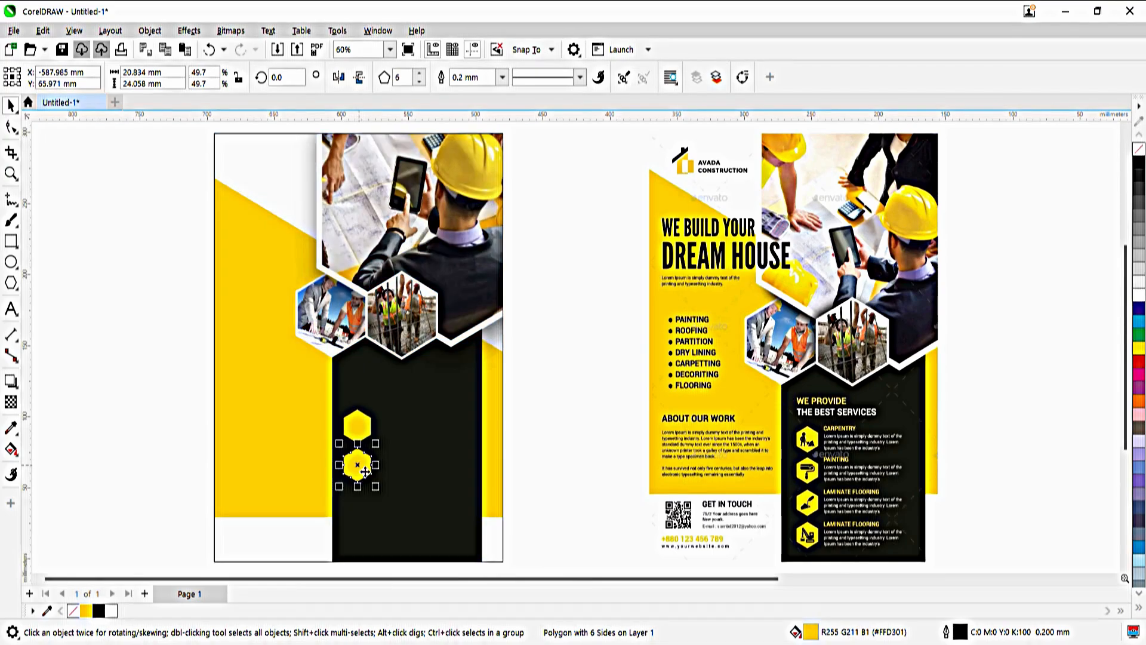
pyautogui.hotkey('ctrl', 'r')
pyautogui.hotkey('ctrl', 'r')
pyautogui.moveTo(130, 368); pyautogui.dragTo(381, 529)
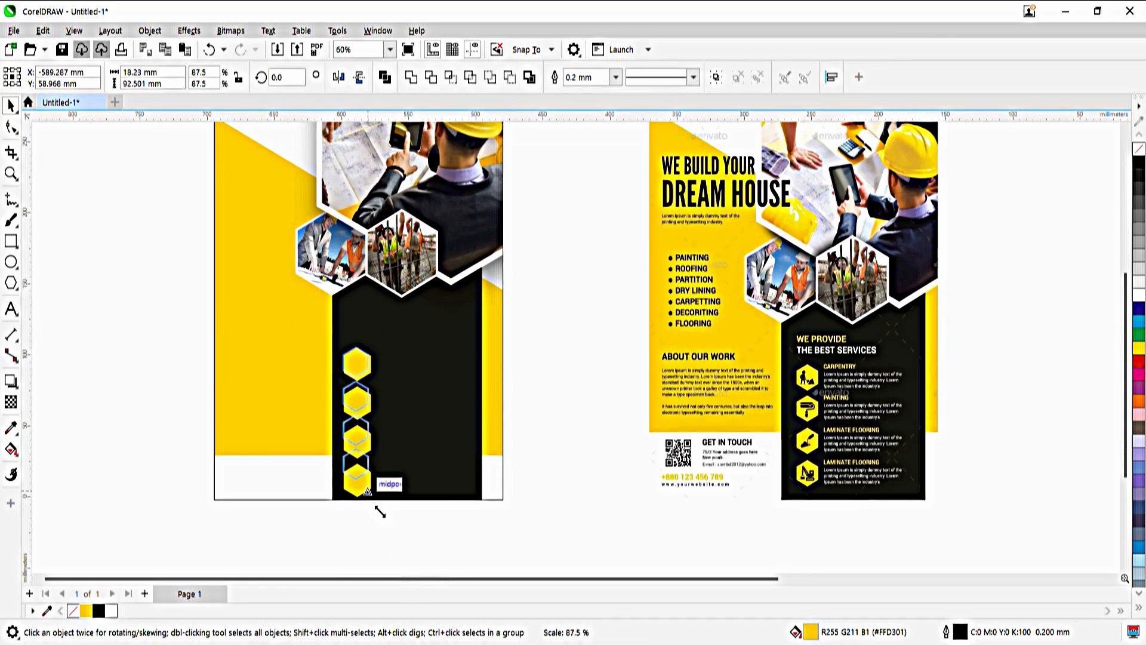